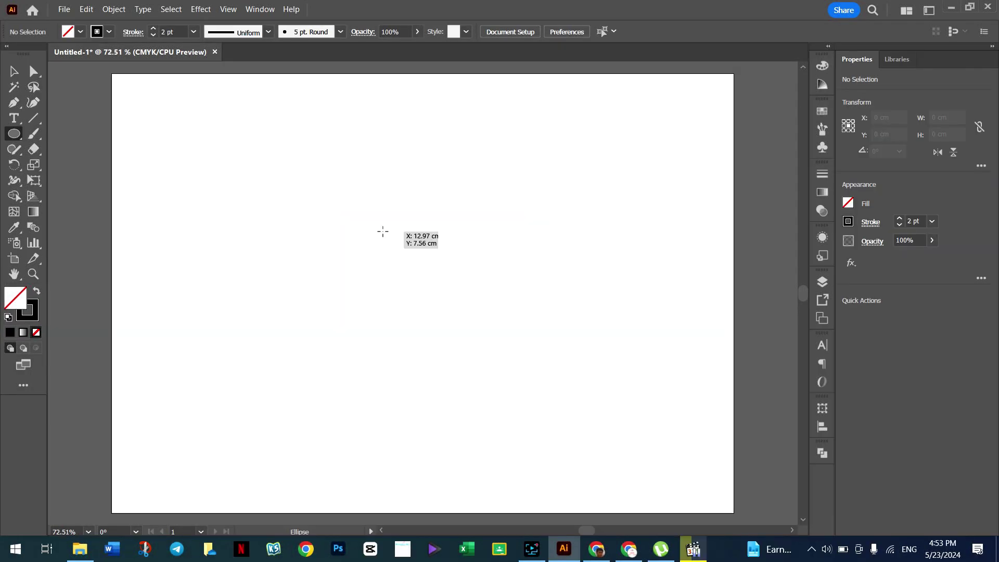
- Draw a large circle and move it up and to the left
{"action": "left_click_drag", "start_coordinate": [384, 232], "coordinate": [542, 405]}
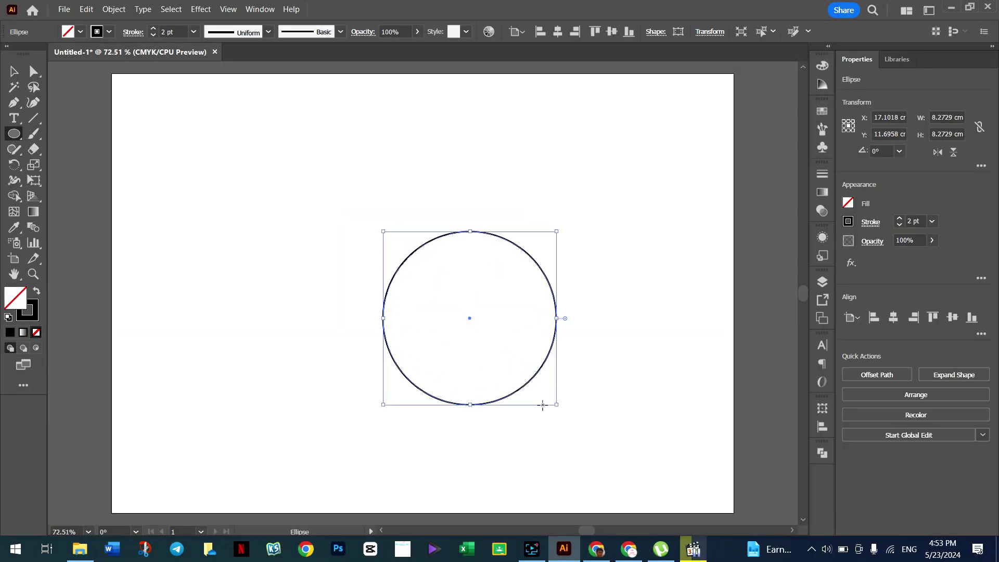
{"action": "left_click", "coordinate": [14, 71]}
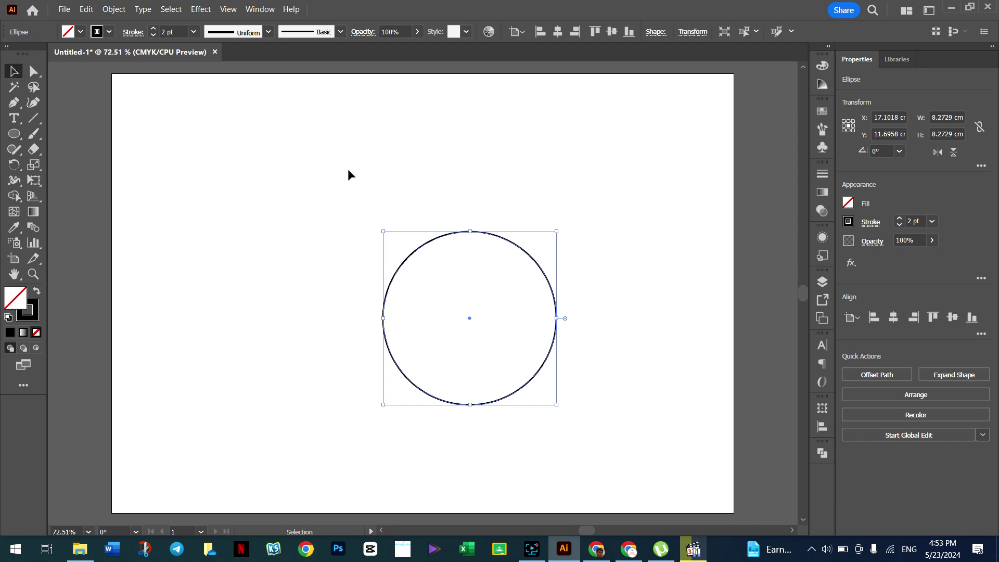
{"action": "left_click_drag", "start_coordinate": [442, 239], "coordinate": [397, 193]}
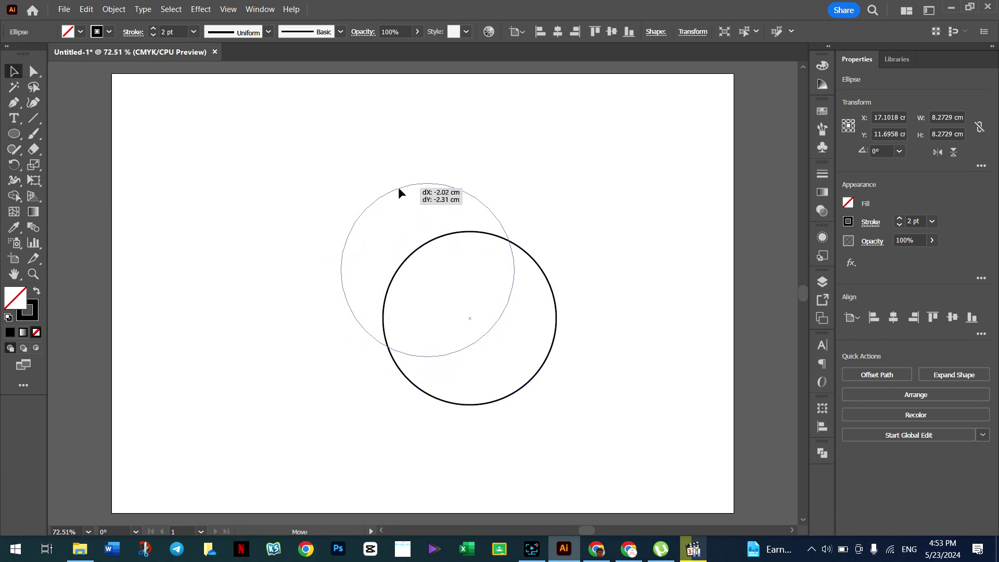
{"action": "left_click_drag", "start_coordinate": [397, 190], "coordinate": [399, 189]}
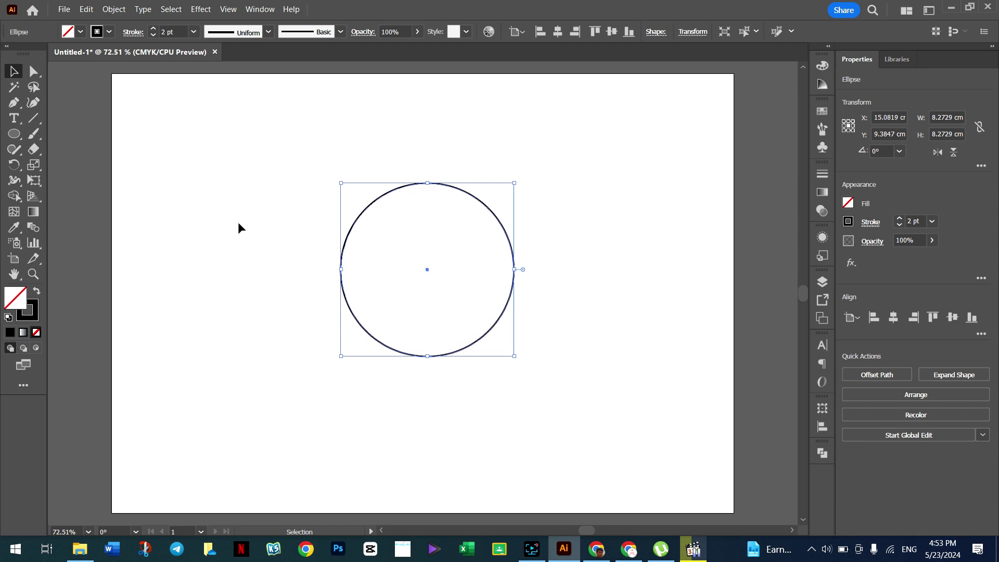
{"action": "left_click", "coordinate": [205, 176]}
- Draw a rounded square just below the circle
{"action": "left_click", "coordinate": [15, 134]}
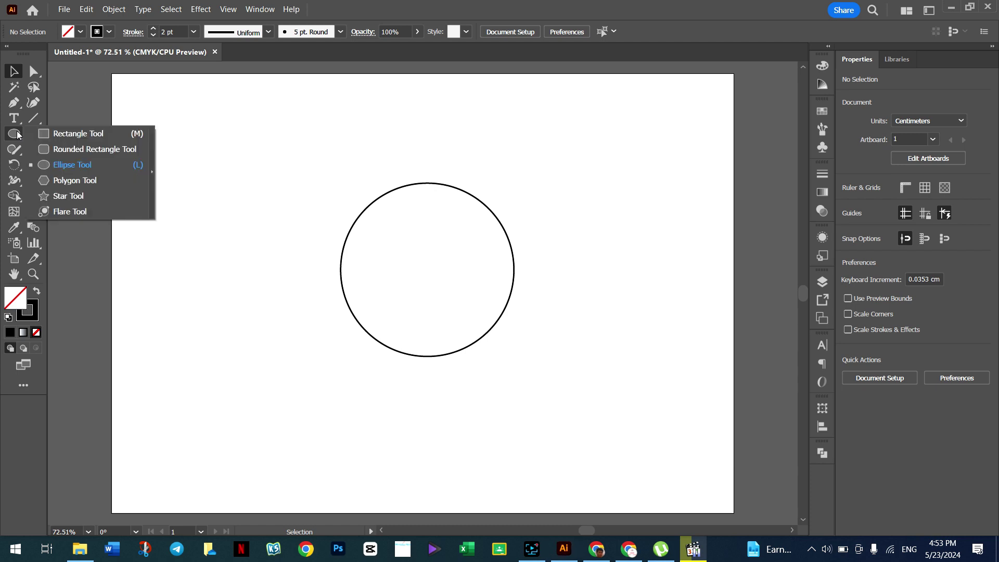
{"action": "left_click", "coordinate": [59, 149]}
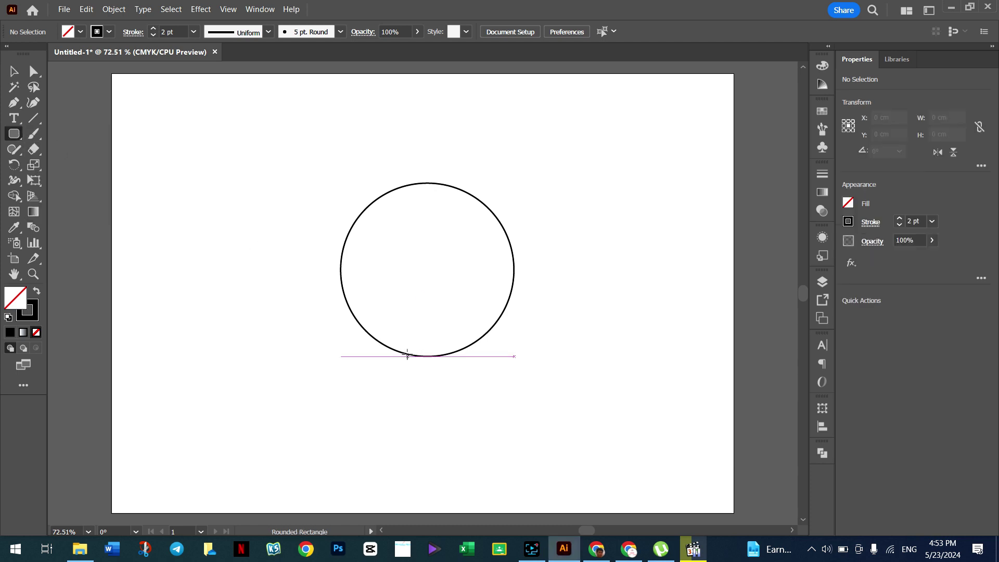
{"action": "left_click_drag", "start_coordinate": [400, 348], "coordinate": [466, 414]}
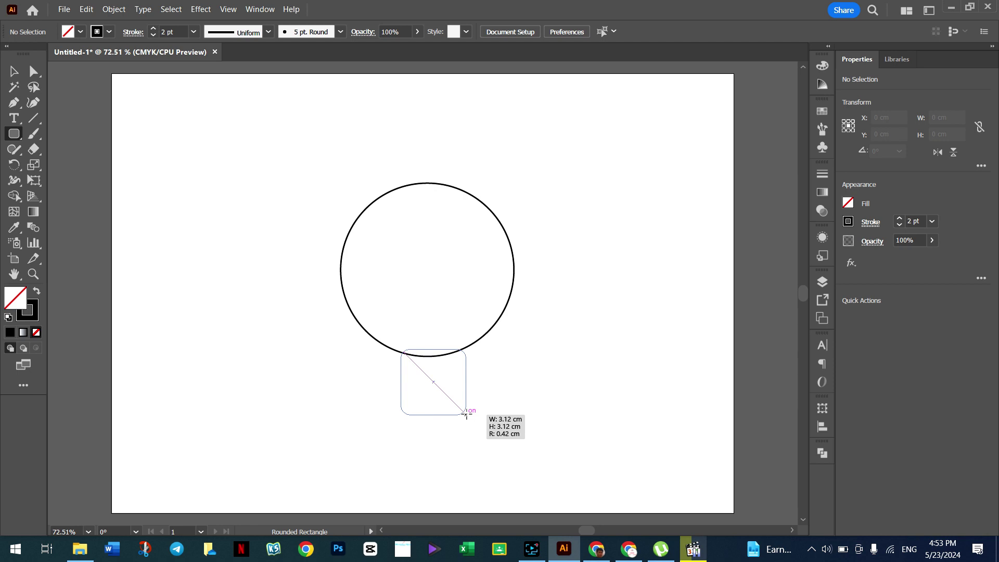
{"action": "left_click_drag", "start_coordinate": [465, 414], "coordinate": [467, 419]}
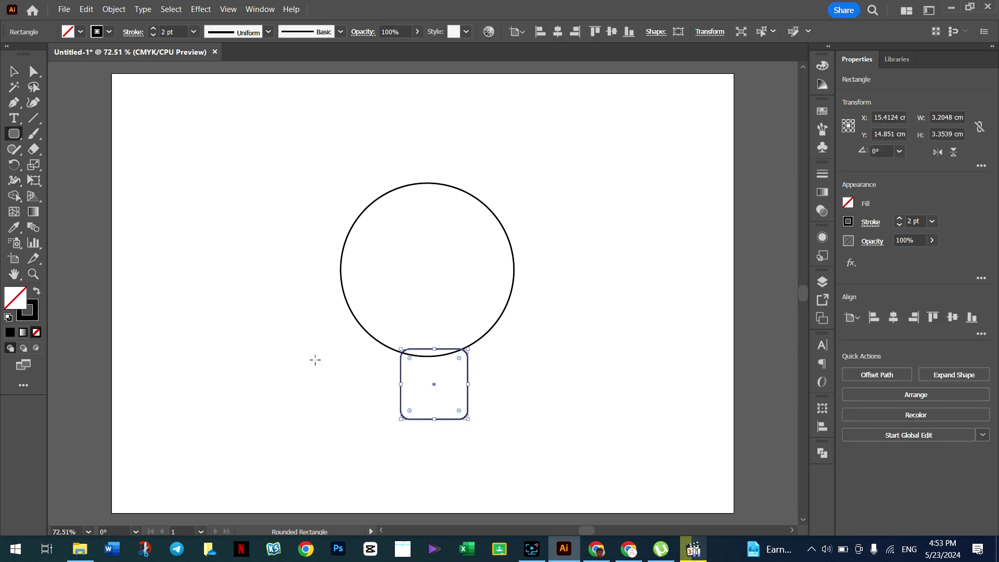
- Horizontally centre the circle and rounded square on each other
{"action": "left_click", "coordinate": [13, 71]}
{"action": "left_click", "coordinate": [253, 229]}
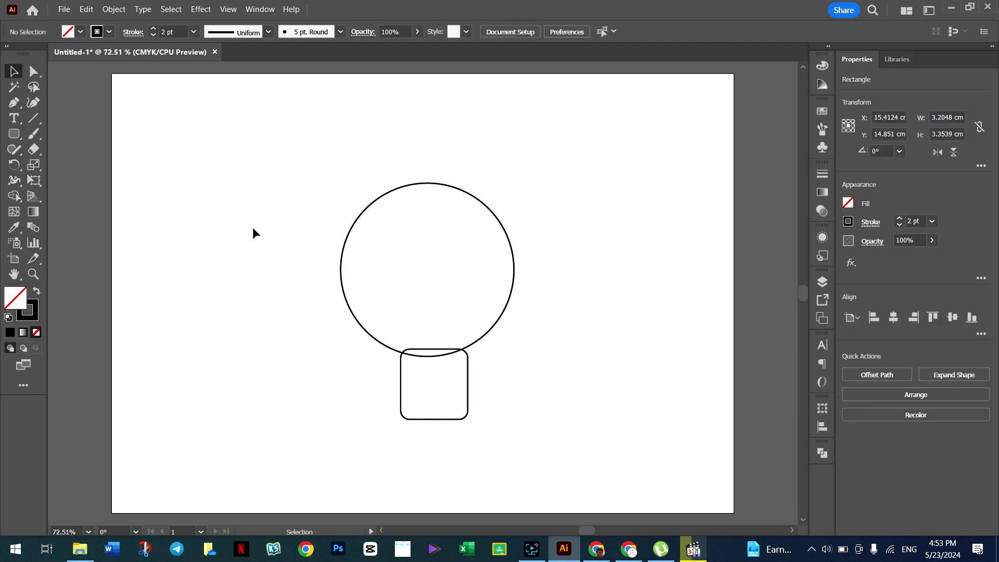
{"action": "left_click_drag", "start_coordinate": [527, 217], "coordinate": [386, 393]}
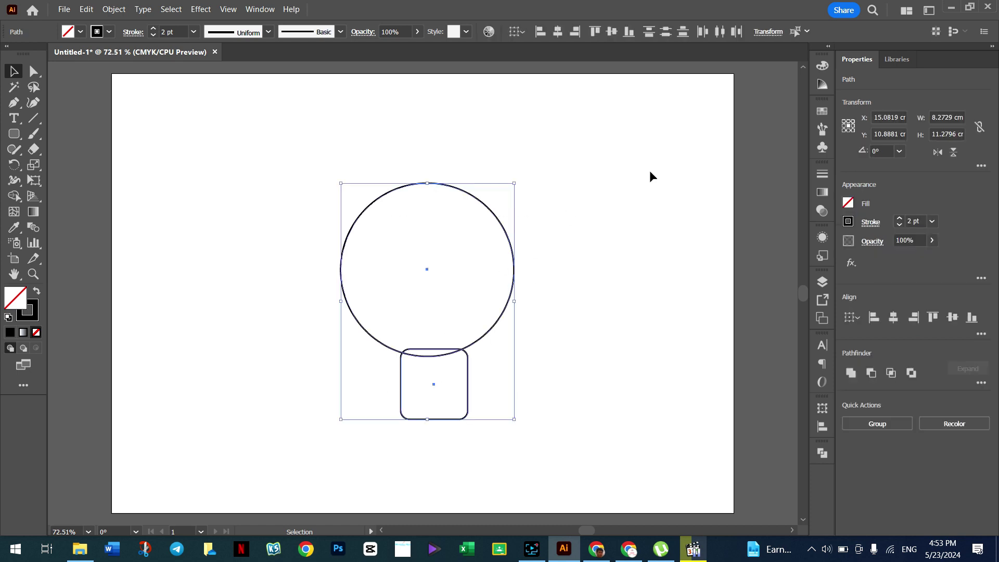
{"action": "left_click", "coordinate": [558, 32]}
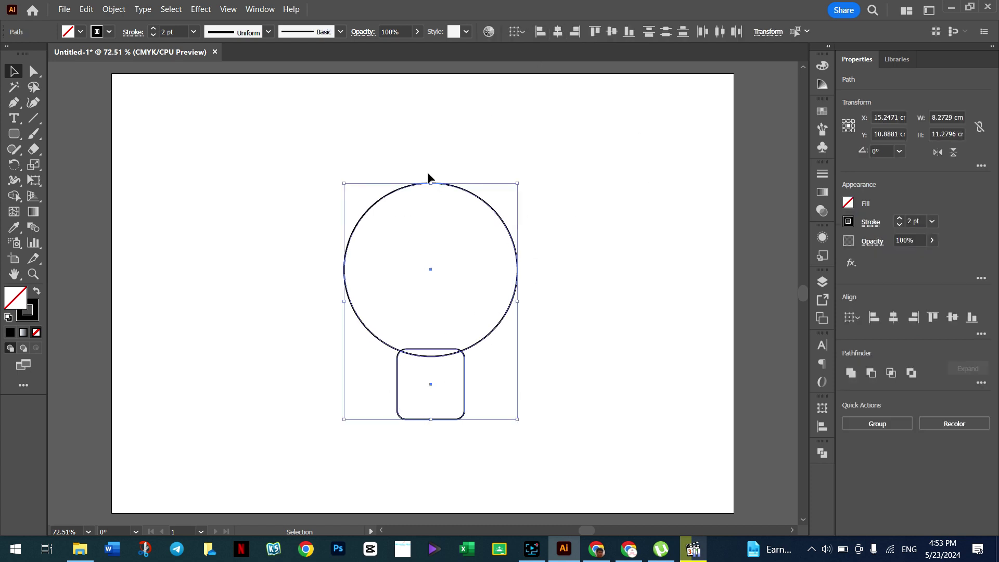
{"action": "left_click", "coordinate": [292, 321]}
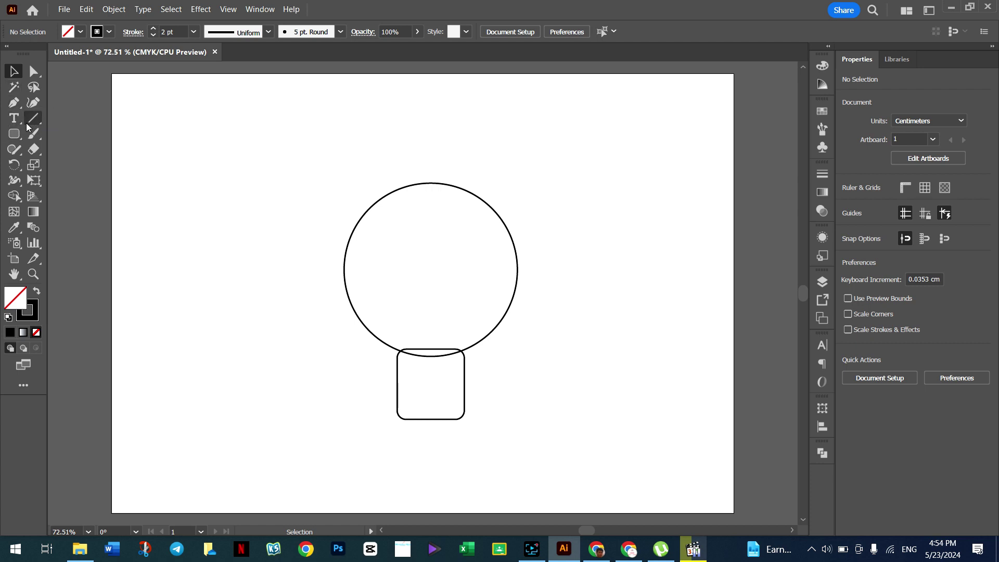
- Draw a small circle beneath the rounded square
{"action": "left_click", "coordinate": [16, 136]}
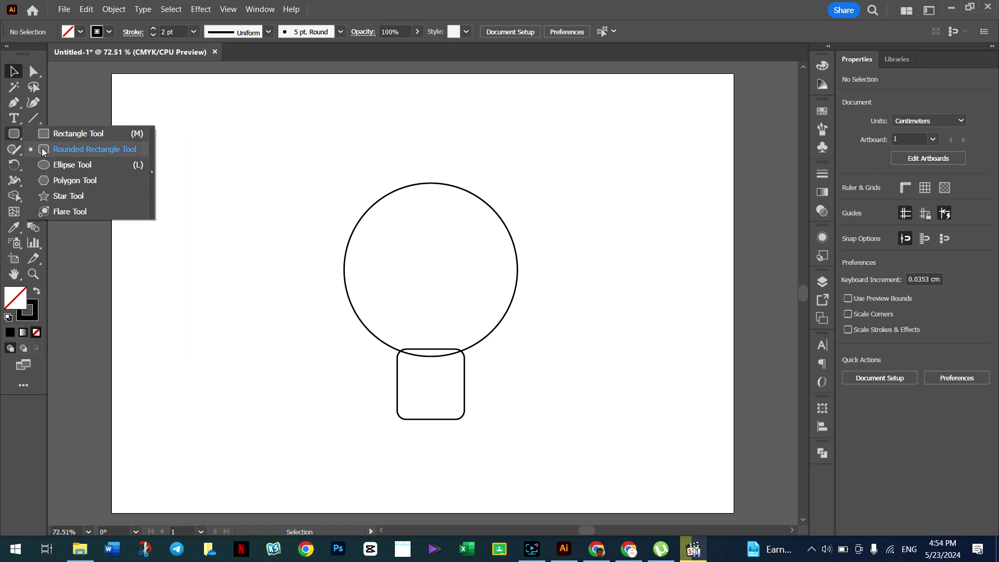
{"action": "left_click", "coordinate": [74, 166]}
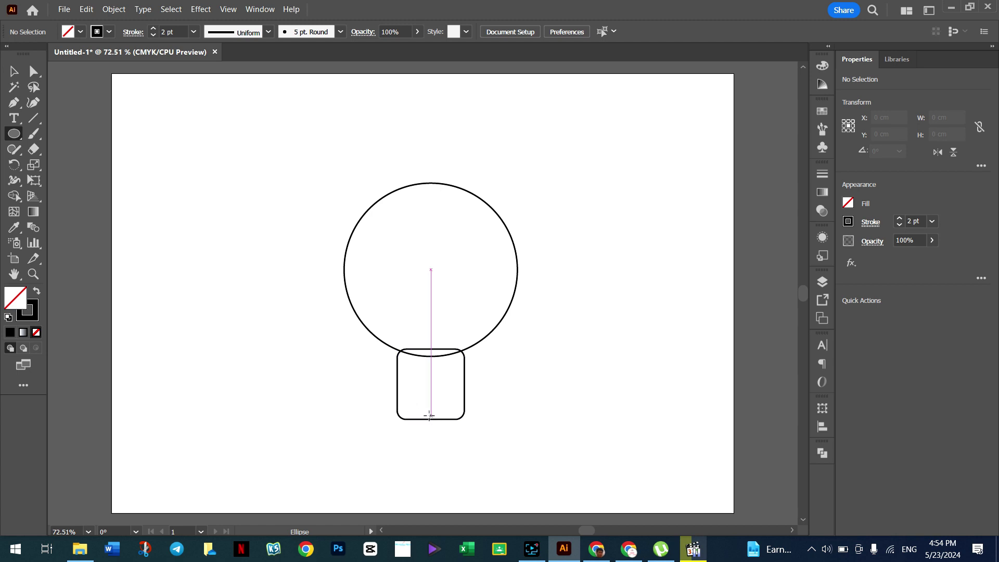
{"action": "left_click_drag", "start_coordinate": [430, 416], "coordinate": [452, 439]}
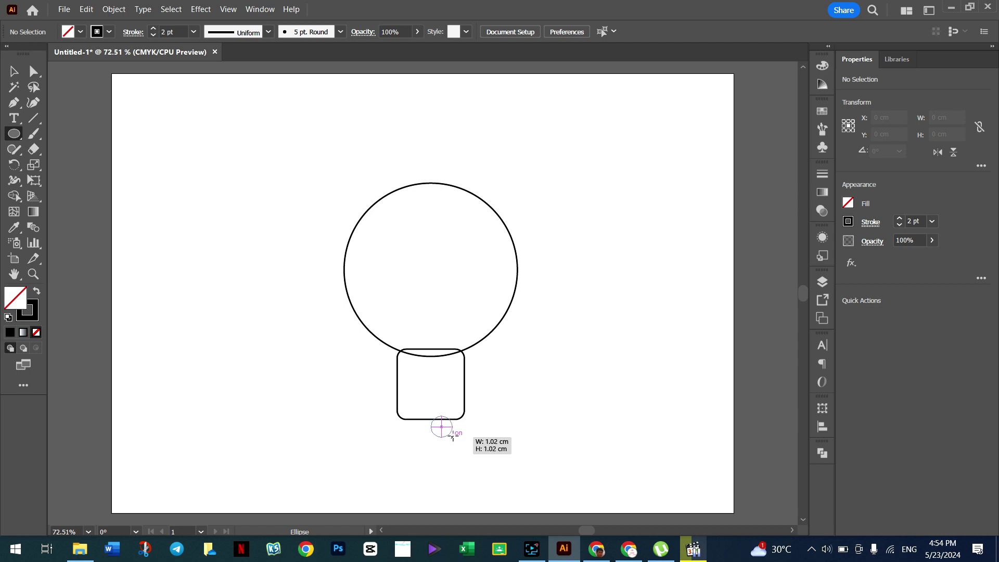
{"action": "left_click_drag", "start_coordinate": [452, 439], "coordinate": [452, 439]}
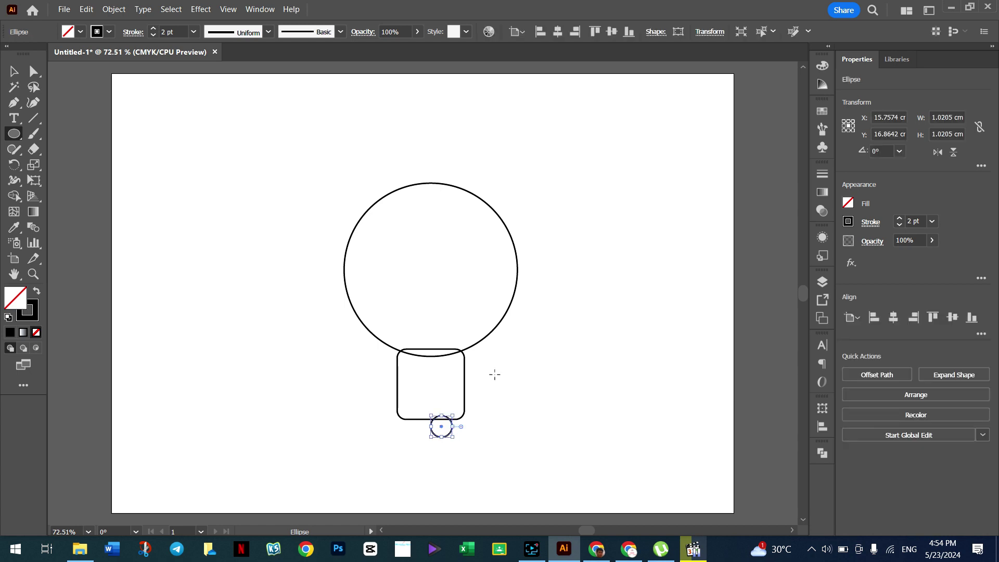
{"action": "left_click", "coordinate": [14, 72]}
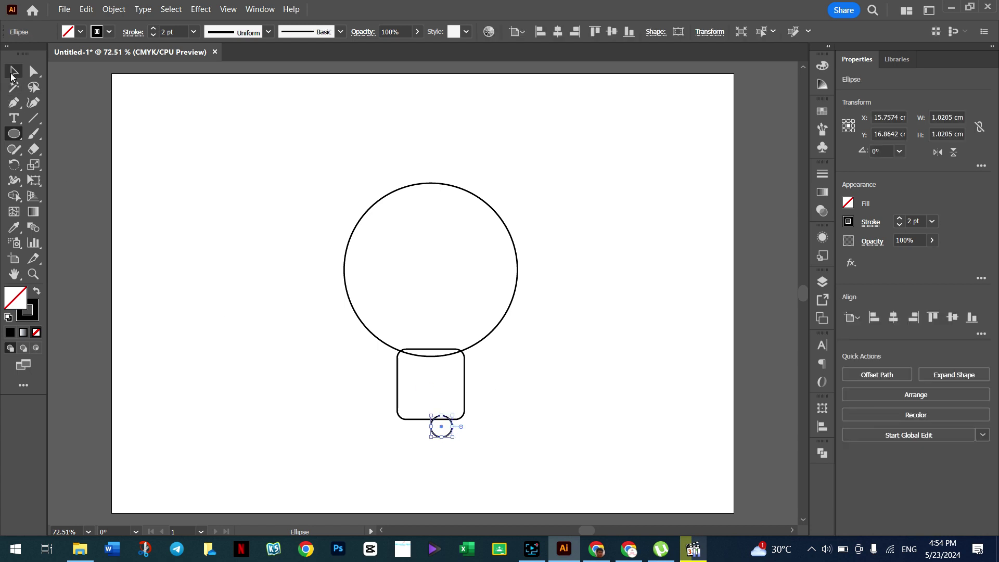
{"action": "left_click", "coordinate": [275, 288]}
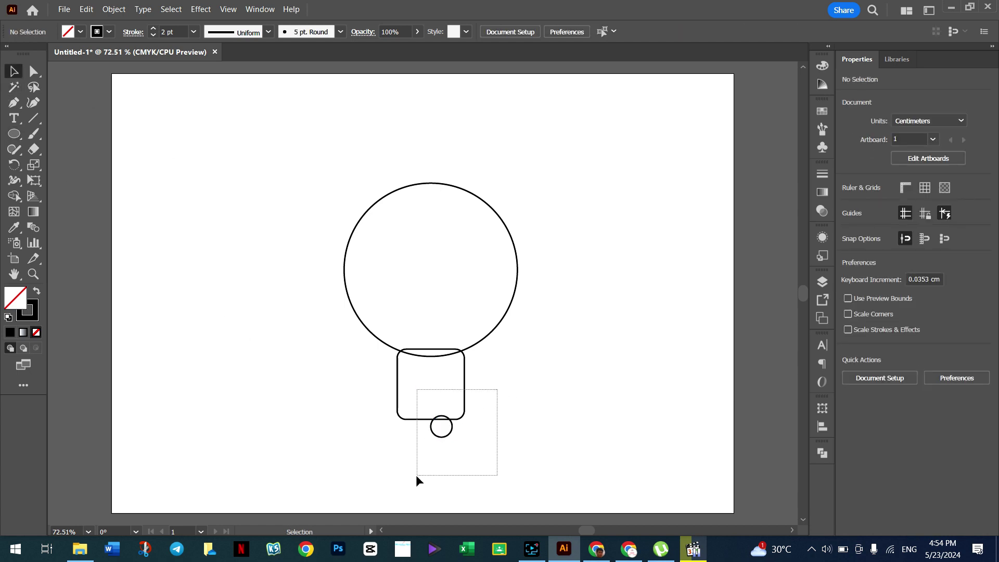
- Centre the small circle under the square, then centre all three shapes horizontally
{"action": "left_click_drag", "start_coordinate": [460, 445], "coordinate": [416, 474]}
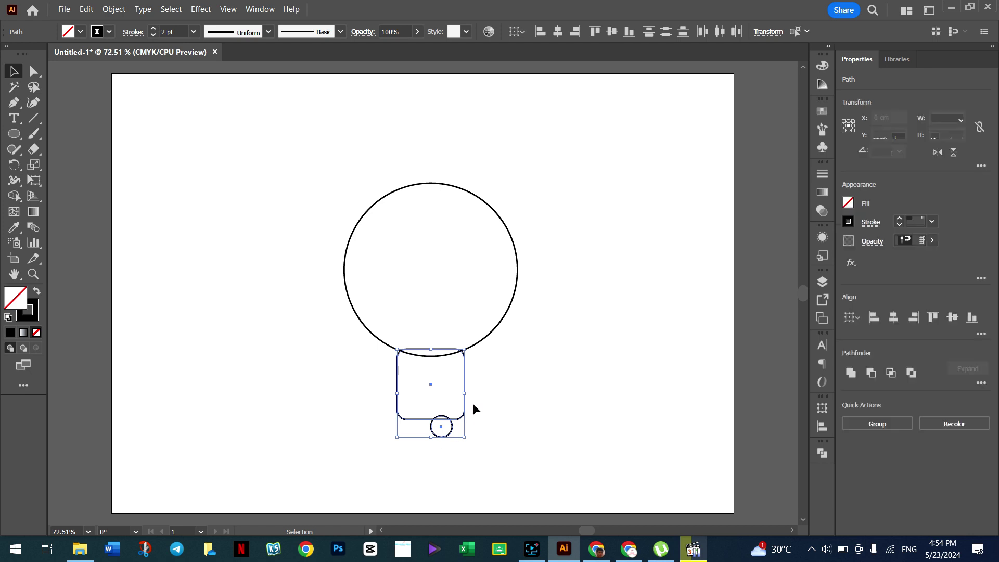
{"action": "left_click", "coordinate": [556, 33]}
{"action": "left_click", "coordinate": [567, 310]}
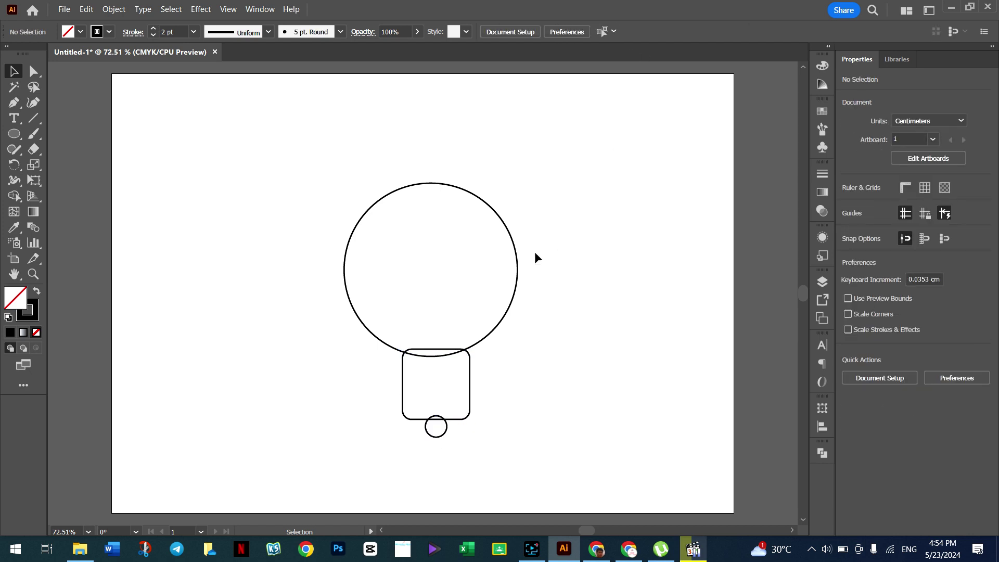
{"action": "left_click_drag", "start_coordinate": [540, 212], "coordinate": [367, 512]}
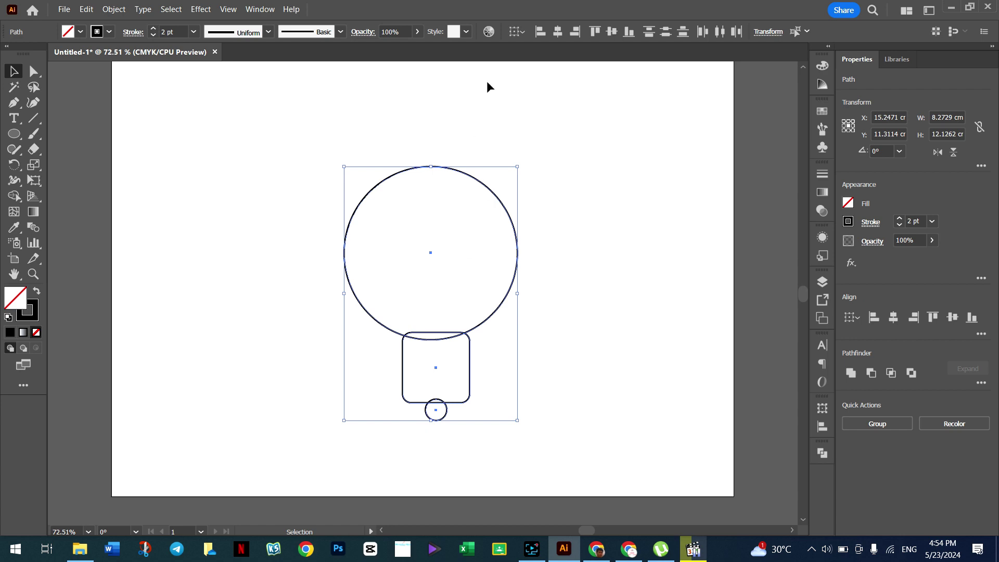
{"action": "left_click", "coordinate": [557, 33]}
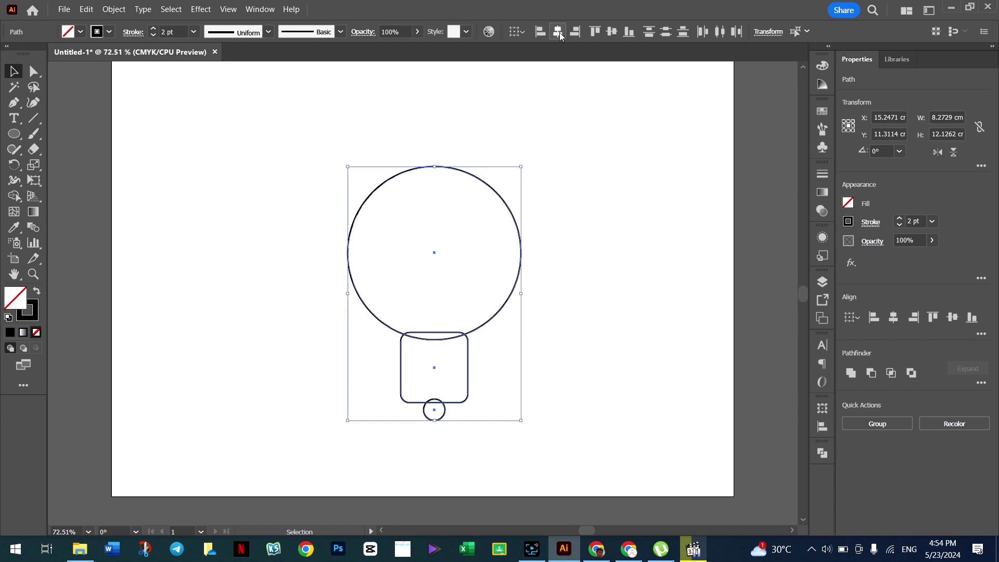
{"action": "left_click", "coordinate": [582, 246]}
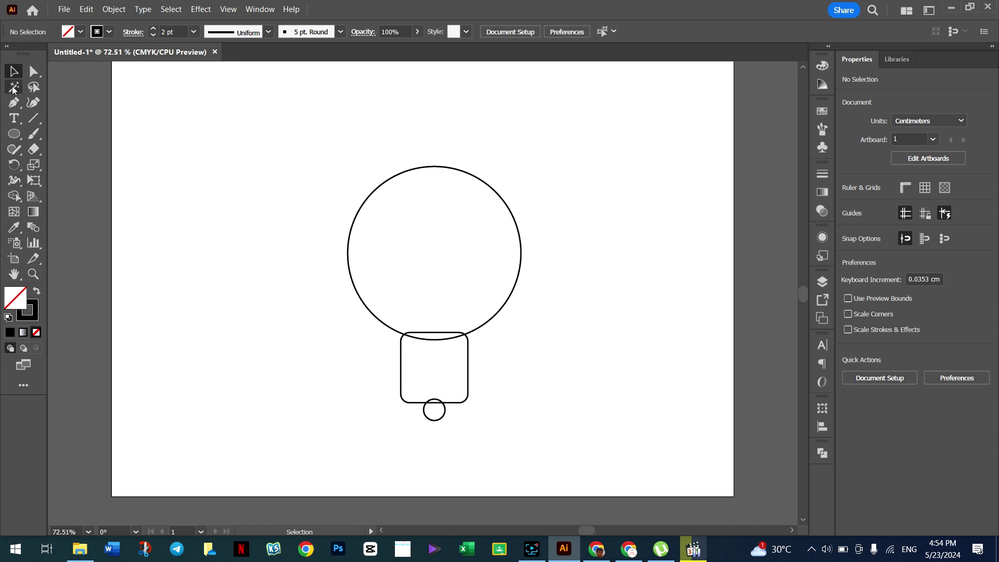
- Unite the big circle, rounded rectangle and small bottom circle with the Shape Builder
{"action": "left_click", "coordinate": [14, 198]}
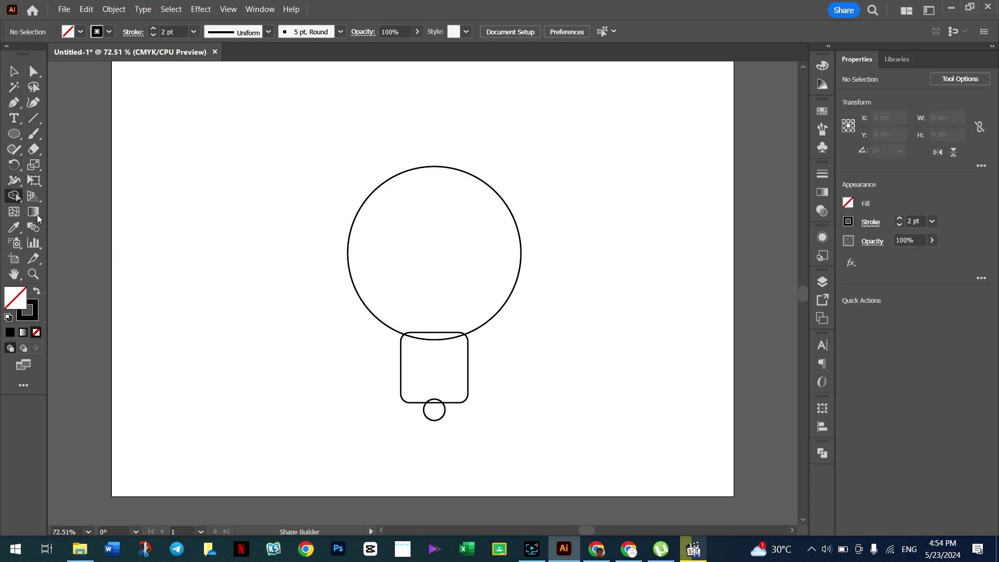
{"action": "left_click", "coordinate": [8, 71]}
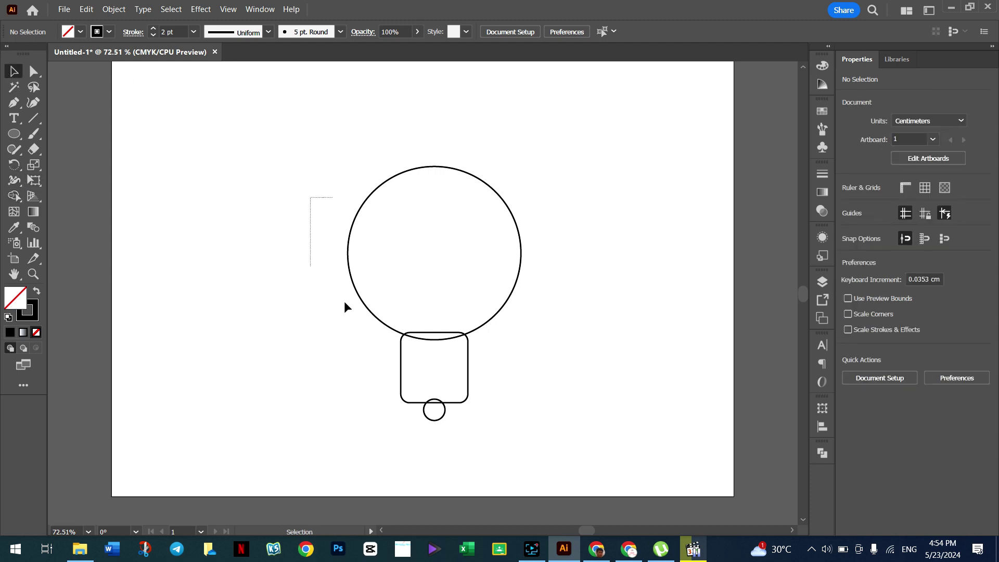
{"action": "left_click_drag", "start_coordinate": [344, 302], "coordinate": [481, 427]}
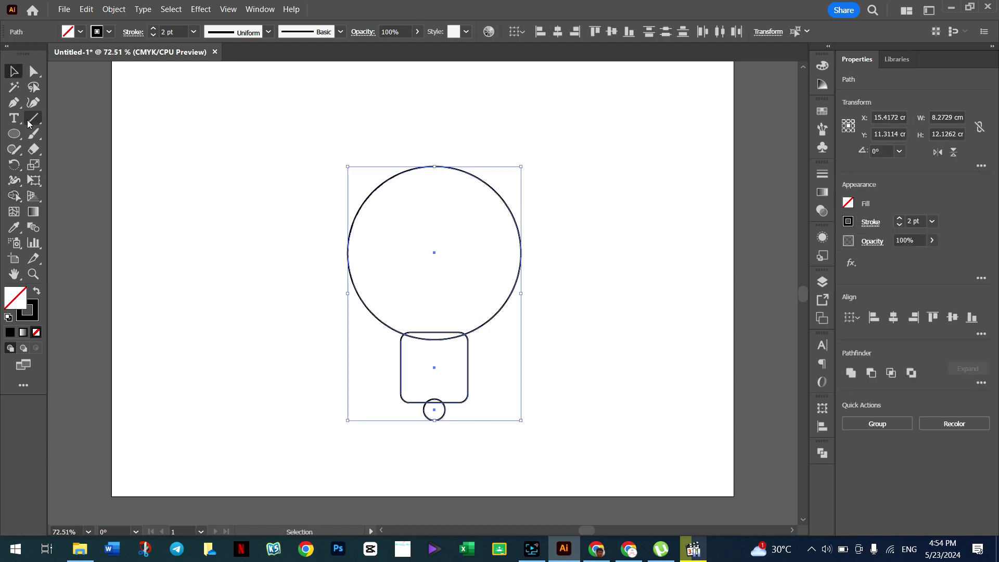
{"action": "left_click", "coordinate": [13, 197]}
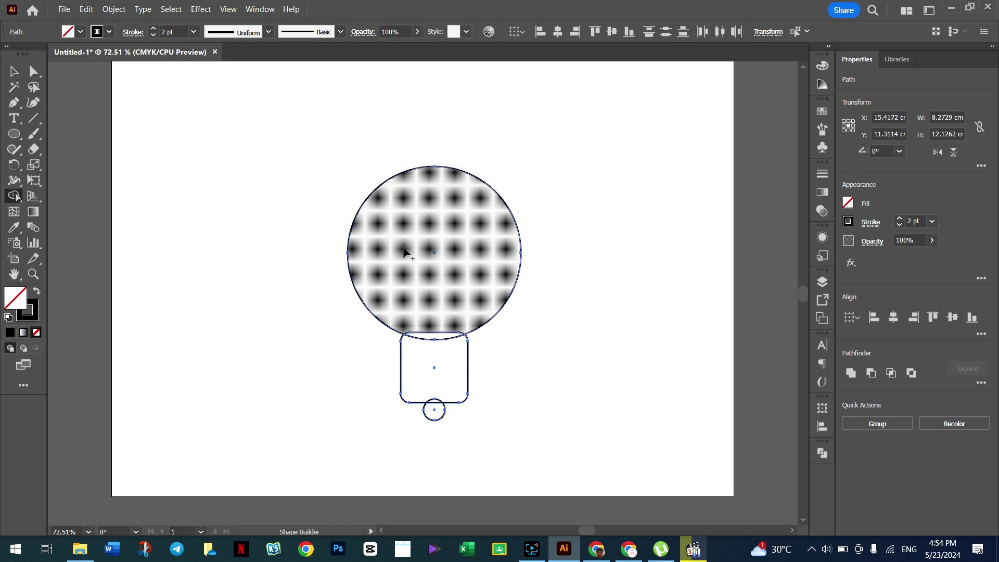
{"action": "left_click_drag", "start_coordinate": [416, 282], "coordinate": [432, 346]}
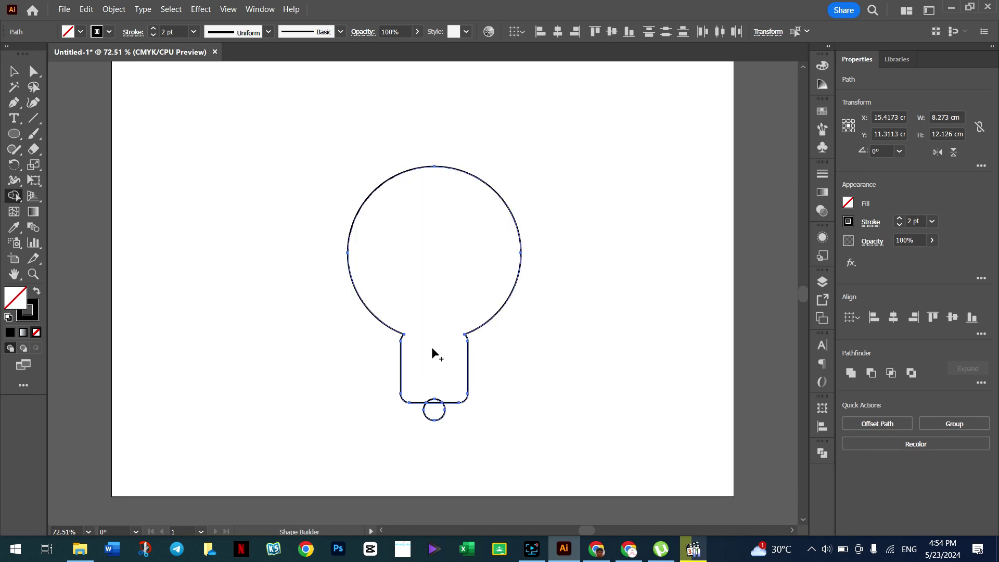
{"action": "left_click_drag", "start_coordinate": [439, 402], "coordinate": [439, 412]}
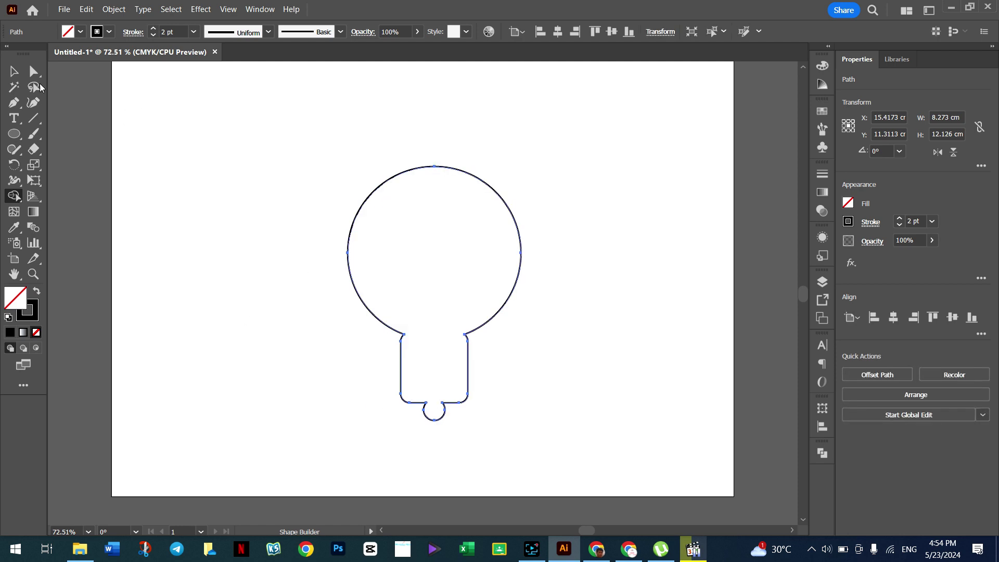
{"action": "left_click", "coordinate": [14, 71]}
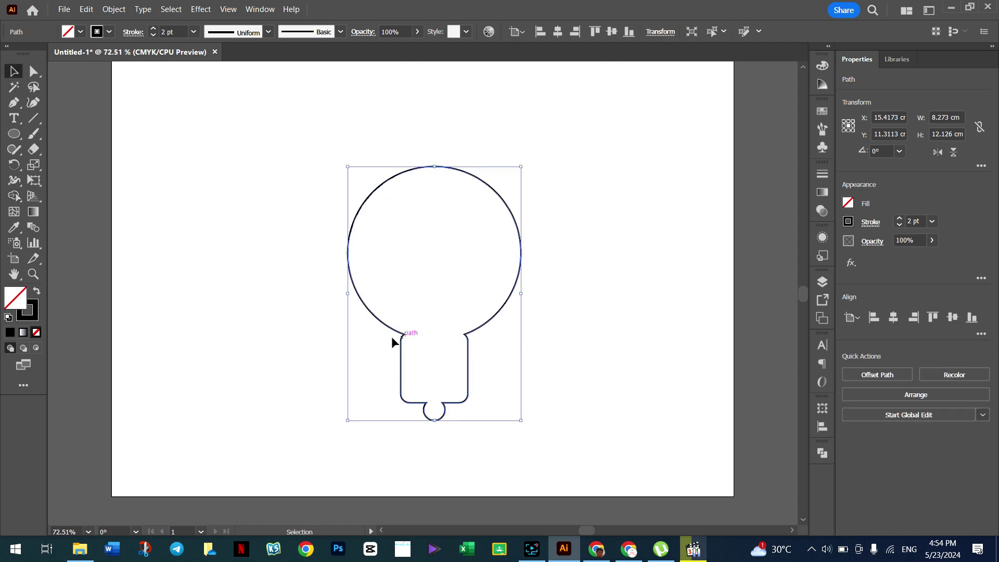
- Round the left and right corners where the bulb globe meets the neck
{"action": "left_click", "coordinate": [33, 72]}
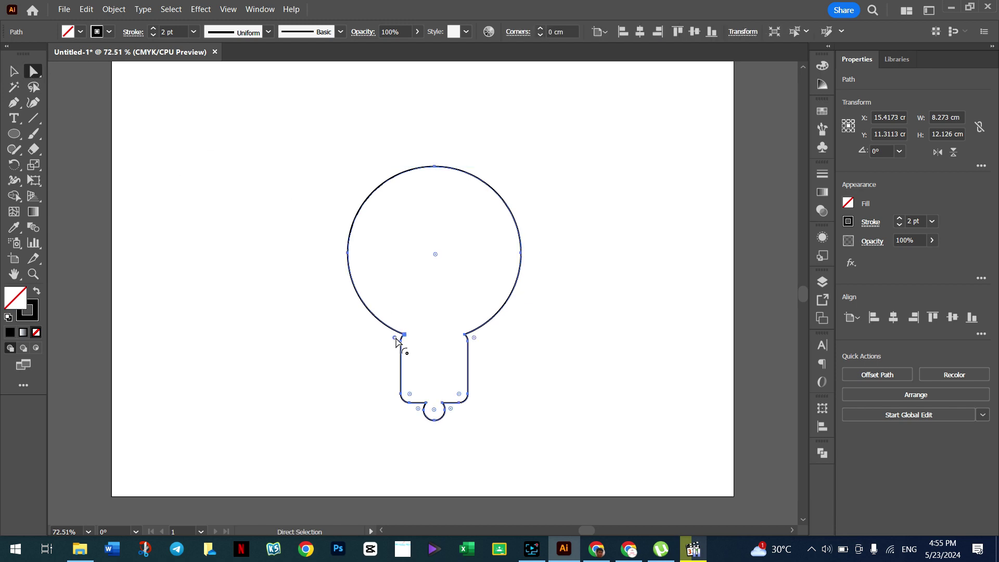
{"action": "left_click_drag", "start_coordinate": [397, 341], "coordinate": [391, 342]}
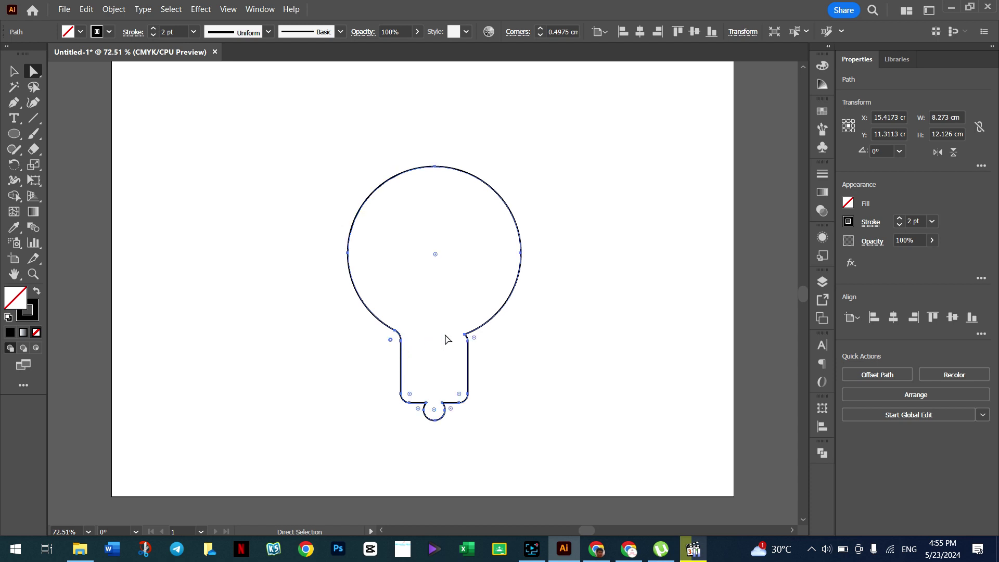
{"action": "left_click", "coordinate": [475, 339]}
{"action": "left_click_drag", "start_coordinate": [475, 339], "coordinate": [481, 342]}
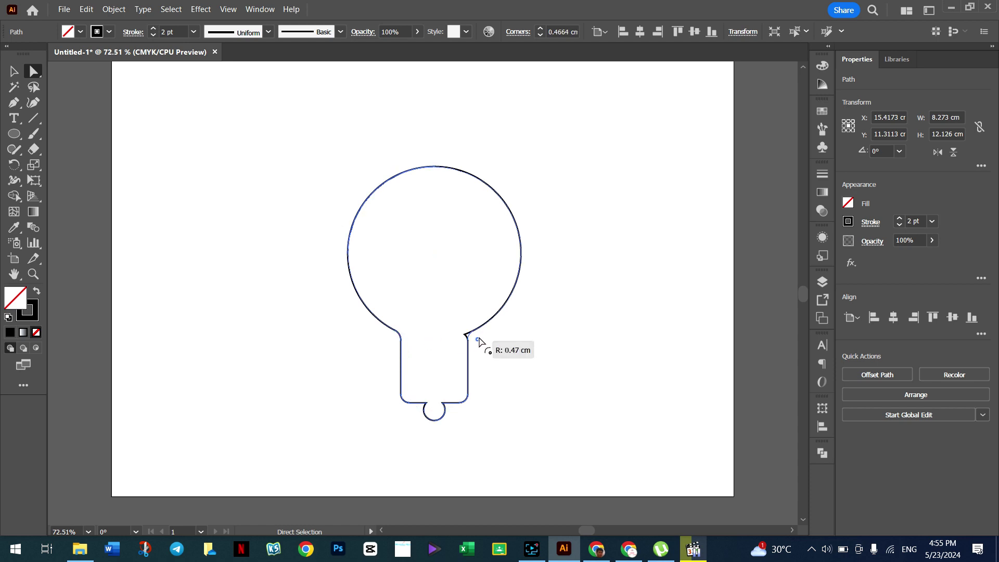
- Round the two bottom corners beside the small bump
{"action": "left_click", "coordinate": [426, 404]}
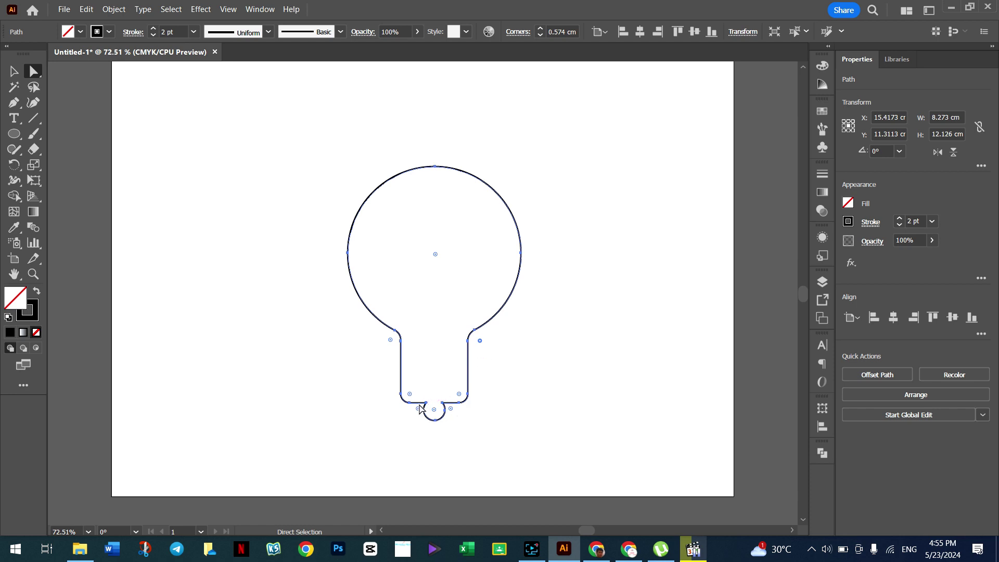
{"action": "left_click", "coordinate": [419, 410]}
{"action": "left_click_drag", "start_coordinate": [419, 411], "coordinate": [422, 416]}
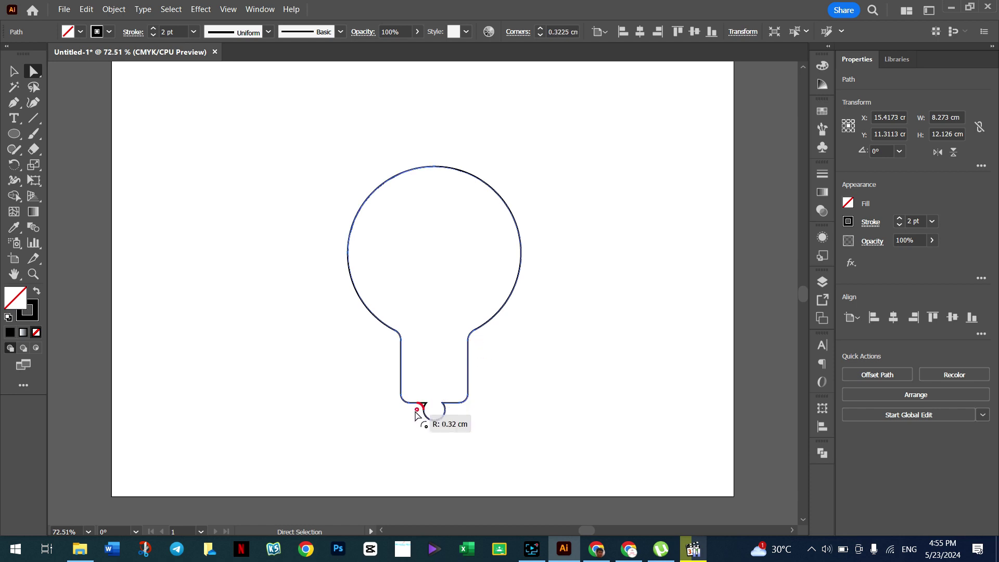
{"action": "left_click", "coordinate": [451, 412]}
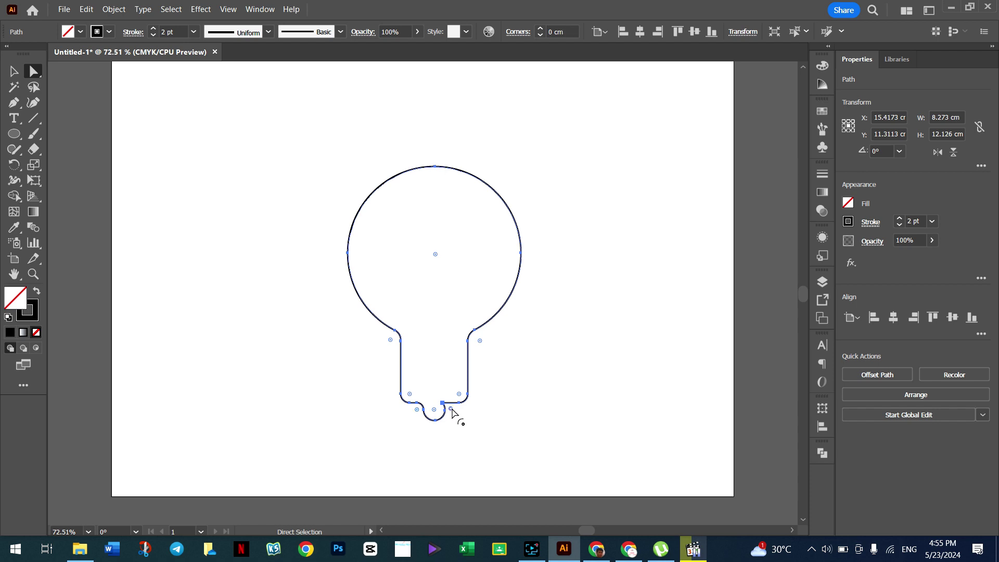
{"action": "left_click_drag", "start_coordinate": [451, 411], "coordinate": [458, 416]}
{"action": "left_click", "coordinate": [15, 71]}
{"action": "left_click", "coordinate": [195, 188]}
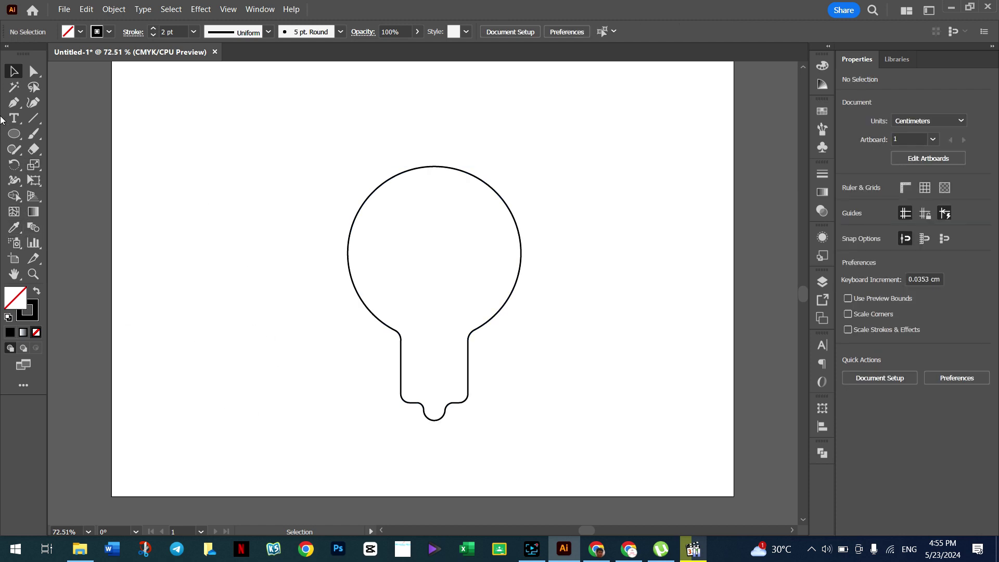
- Draw a vertical ray line about 1.22 cm long above the bulb's top centre
{"action": "left_click", "coordinate": [32, 124]}
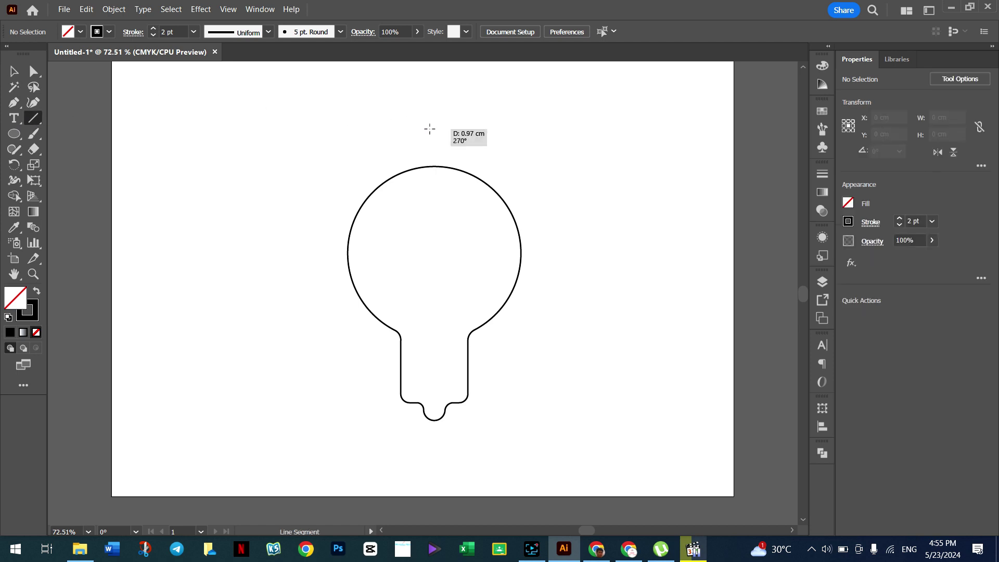
{"action": "left_click_drag", "start_coordinate": [430, 129], "coordinate": [434, 145]}
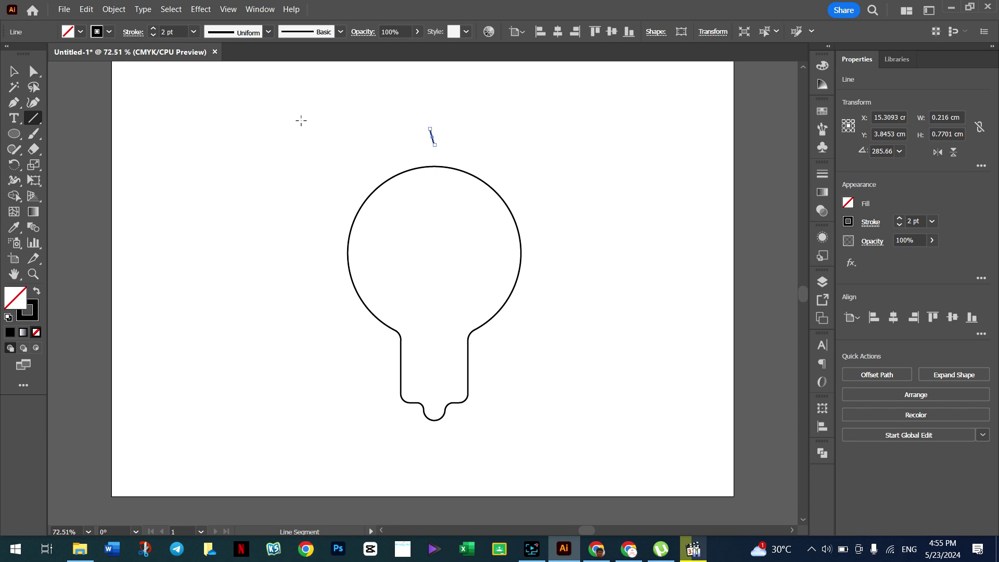
{"action": "key", "text": "ctrl+z"}
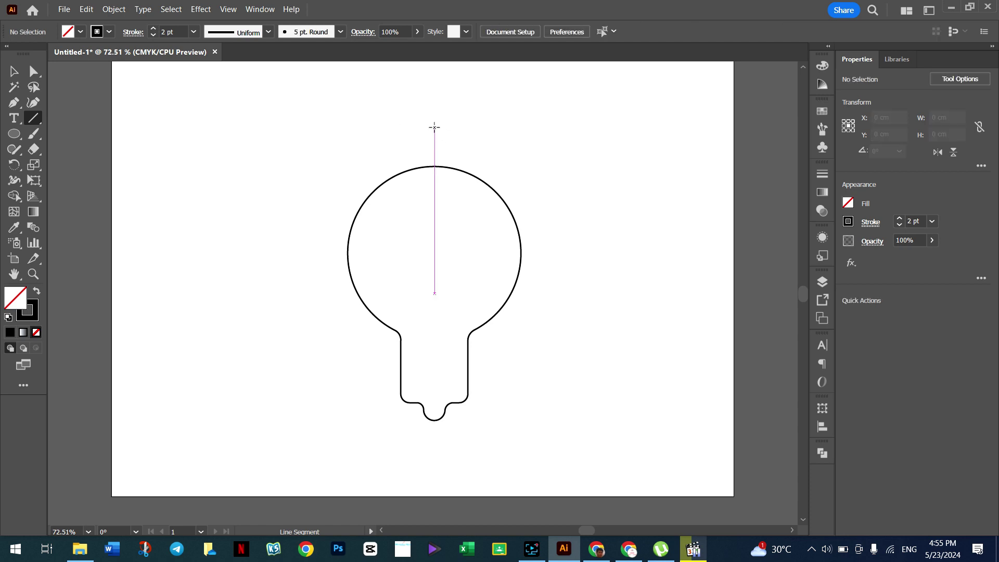
{"action": "left_click_drag", "start_coordinate": [435, 127], "coordinate": [435, 139]}
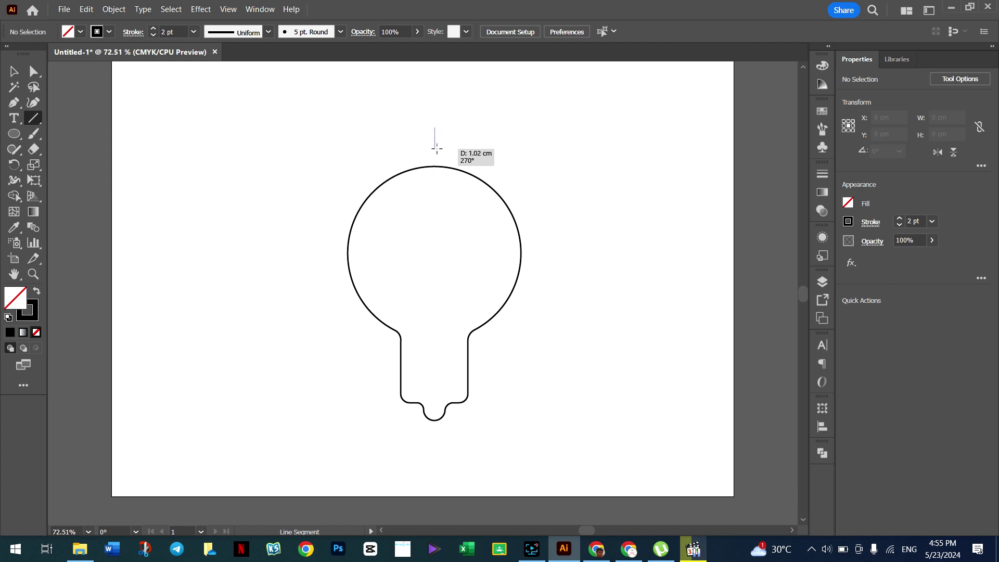
{"action": "left_click_drag", "start_coordinate": [435, 139], "coordinate": [438, 153]}
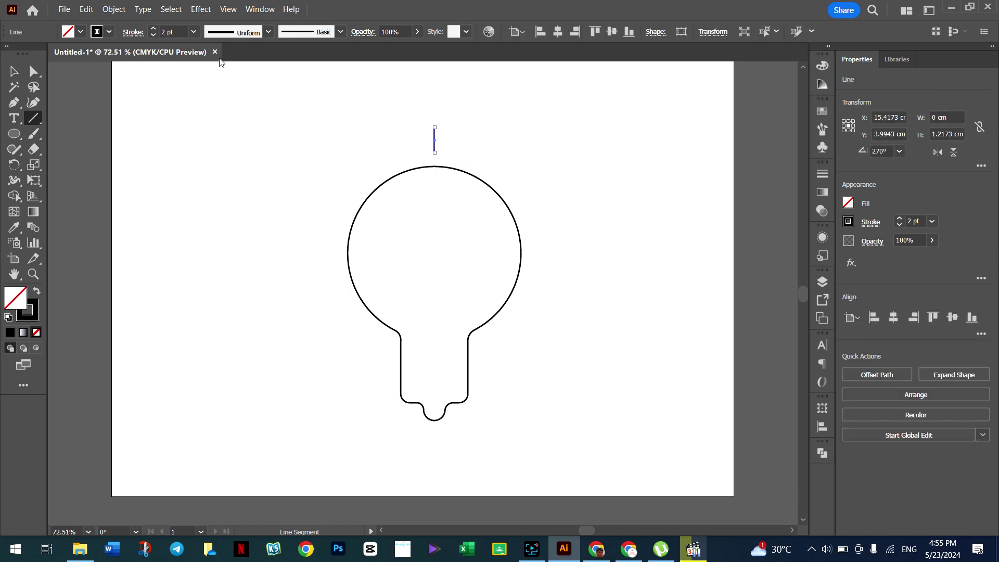
{"action": "left_click", "coordinate": [14, 73]}
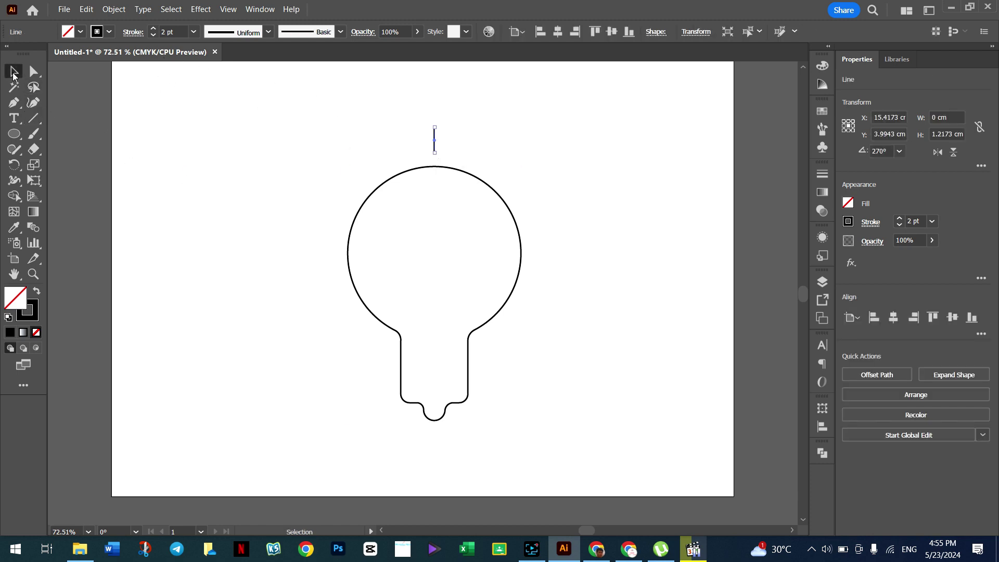
{"action": "left_click_drag", "start_coordinate": [417, 129], "coordinate": [442, 141]}
- Radially repeat the line into 10 rays with a radius of about 3.62 cm
{"action": "left_click", "coordinate": [113, 10]}
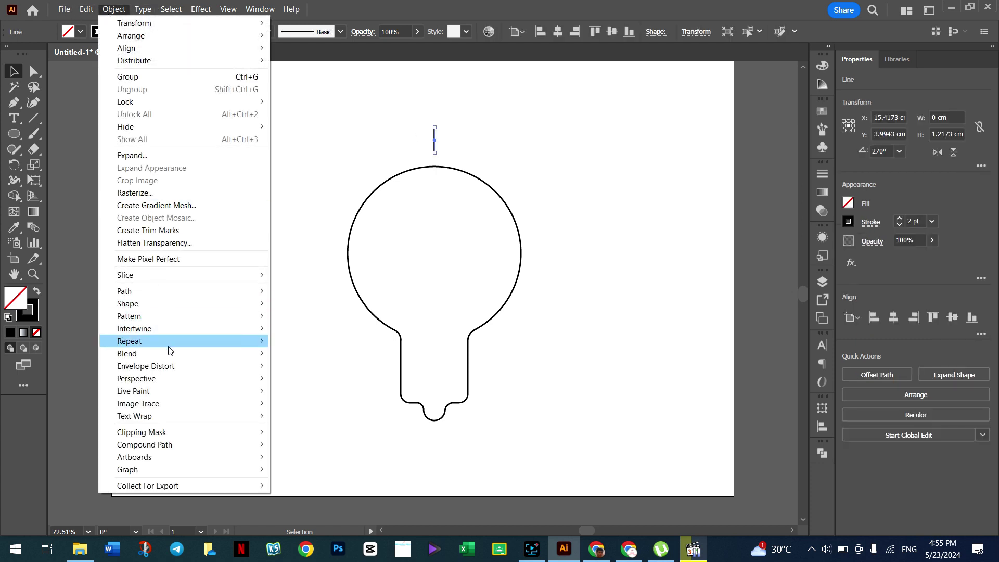
{"action": "mouse_move", "coordinate": [130, 342]}
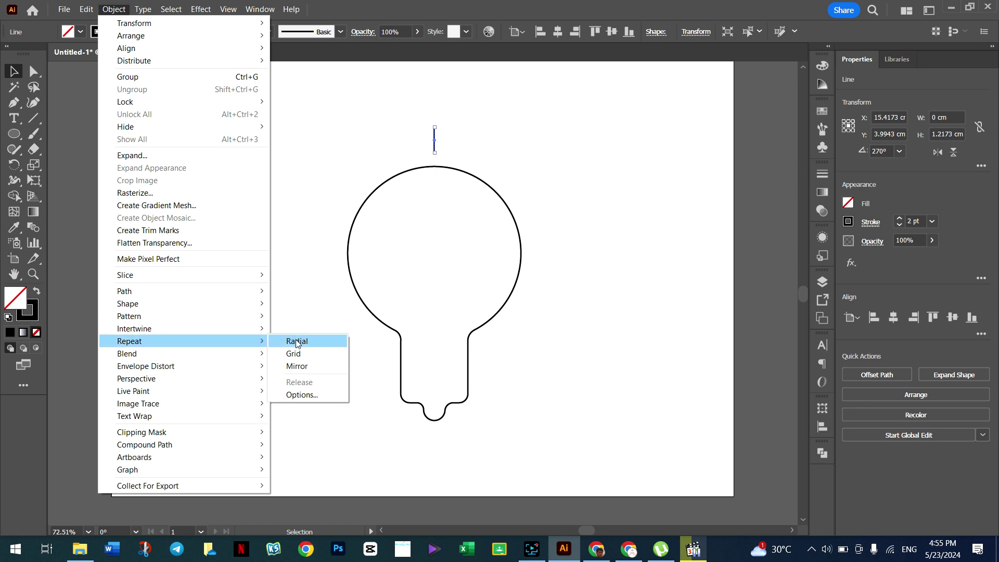
{"action": "left_click", "coordinate": [297, 342]}
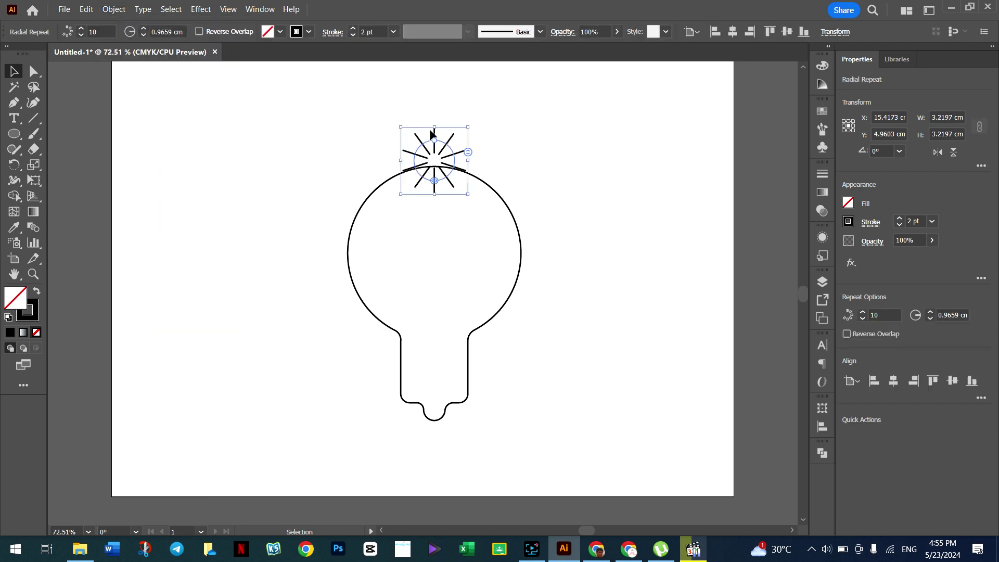
{"action": "left_click_drag", "start_coordinate": [434, 142], "coordinate": [430, 88]}
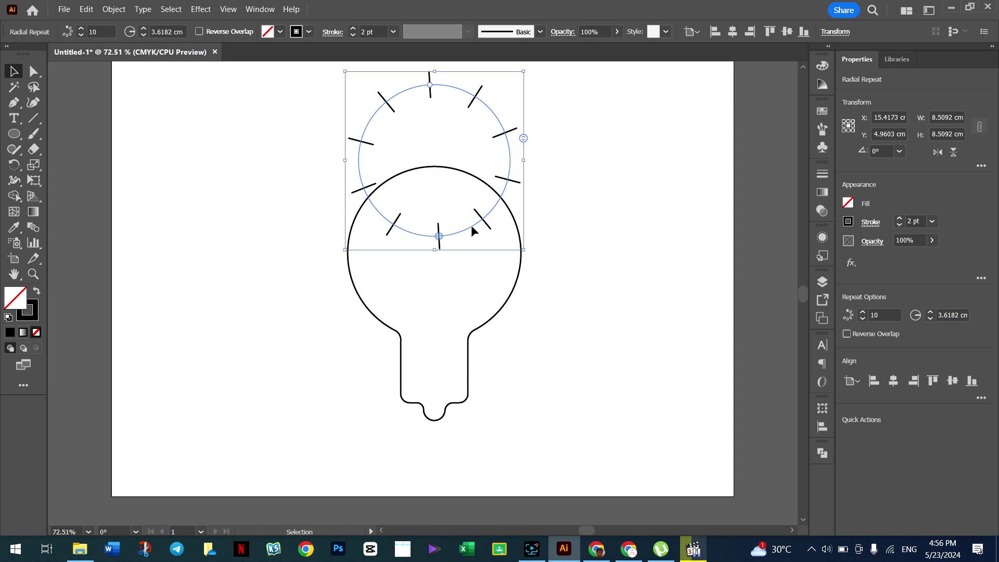
{"action": "left_click", "coordinate": [466, 267]}
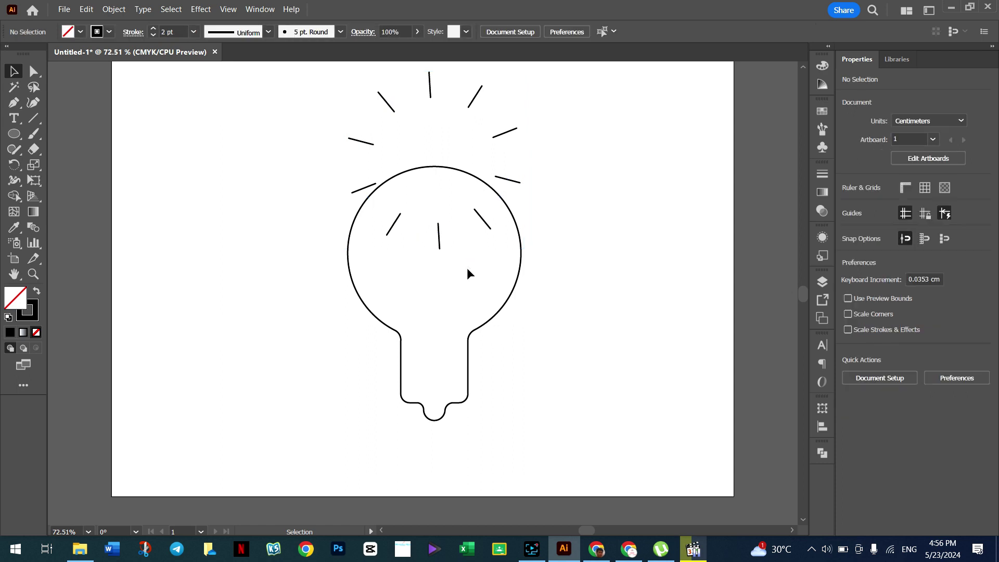
{"action": "left_click", "coordinate": [479, 216]}
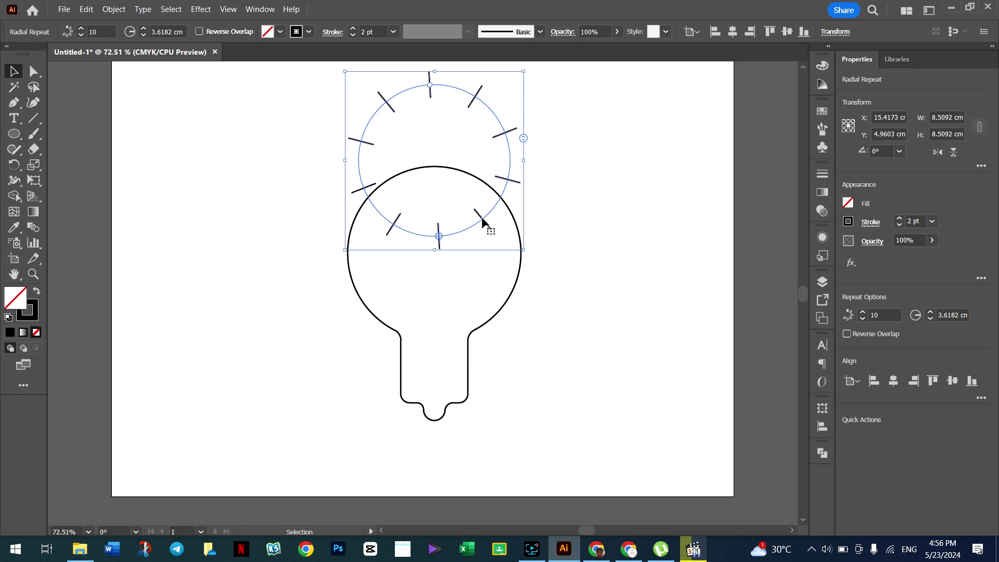
- Move the ray ring down over the globe and centre it horizontally with the bulb
{"action": "left_click_drag", "start_coordinate": [484, 220], "coordinate": [477, 297]}
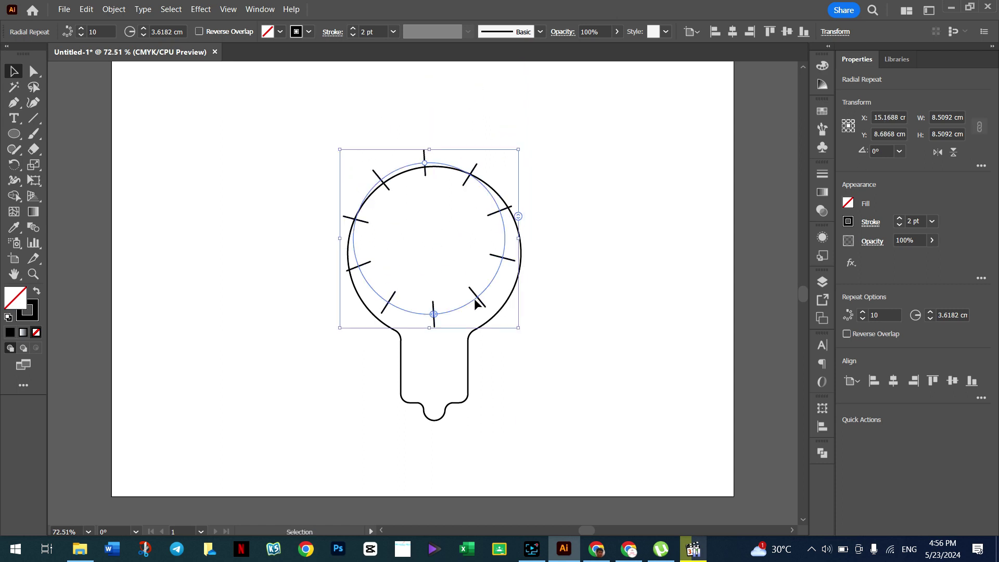
{"action": "left_click", "coordinate": [732, 31]}
{"action": "left_click", "coordinate": [564, 143]}
{"action": "mouse_move", "coordinate": [542, 174]}
{"action": "left_mouse_down"}
{"action": "mouse_move", "coordinate": [493, 277]}
{"action": "mouse_move", "coordinate": [470, 289]}
{"action": "left_mouse_up"}
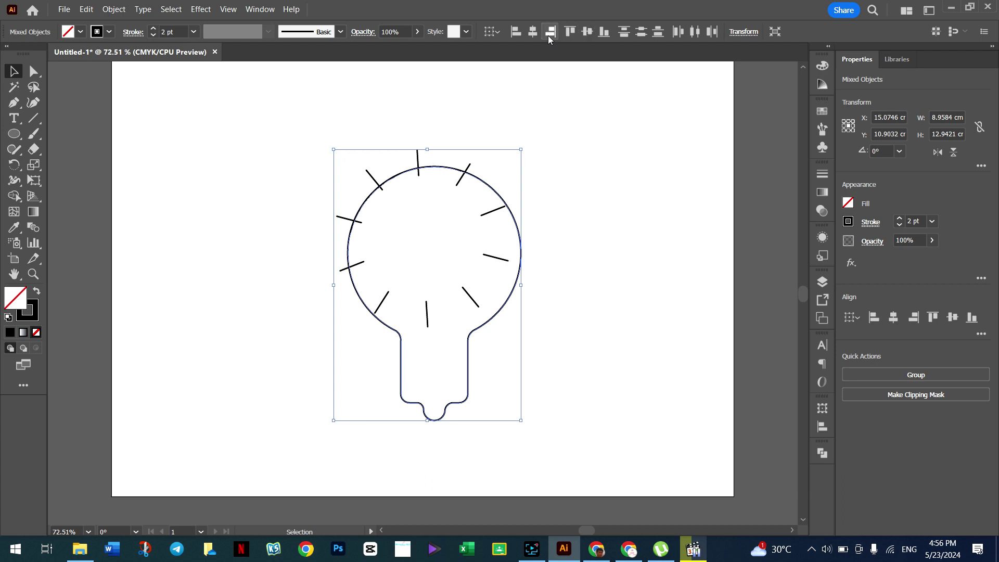
{"action": "left_click", "coordinate": [531, 34]}
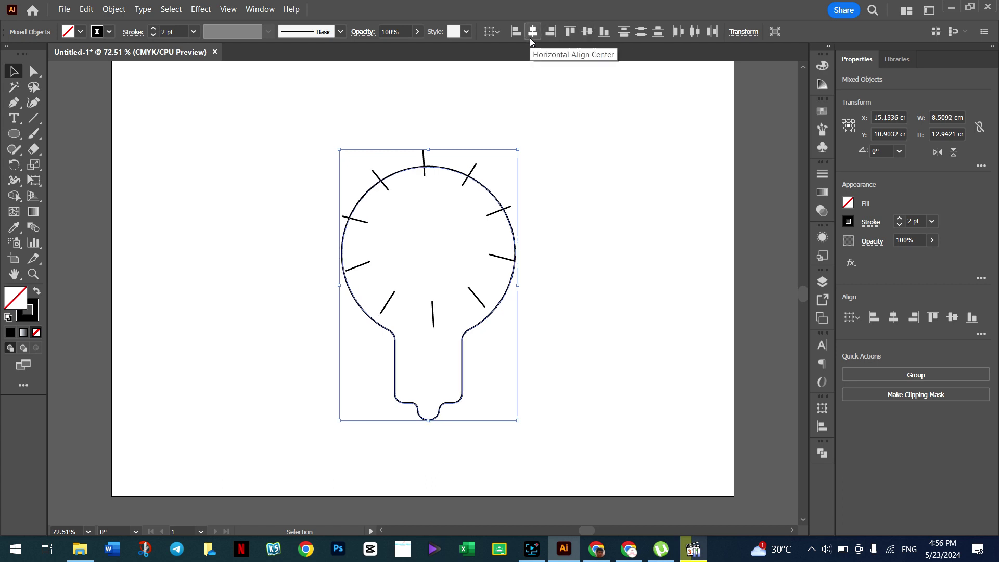
{"action": "left_click", "coordinate": [567, 135]}
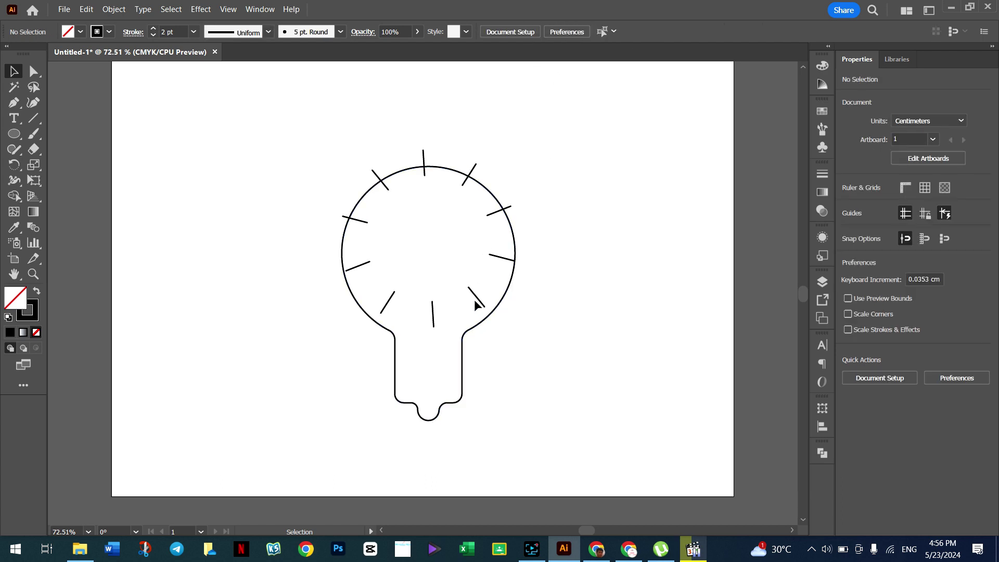
- Enlarge the ray ring's radius and nudge the ring slightly lower
{"action": "left_click", "coordinate": [478, 298]}
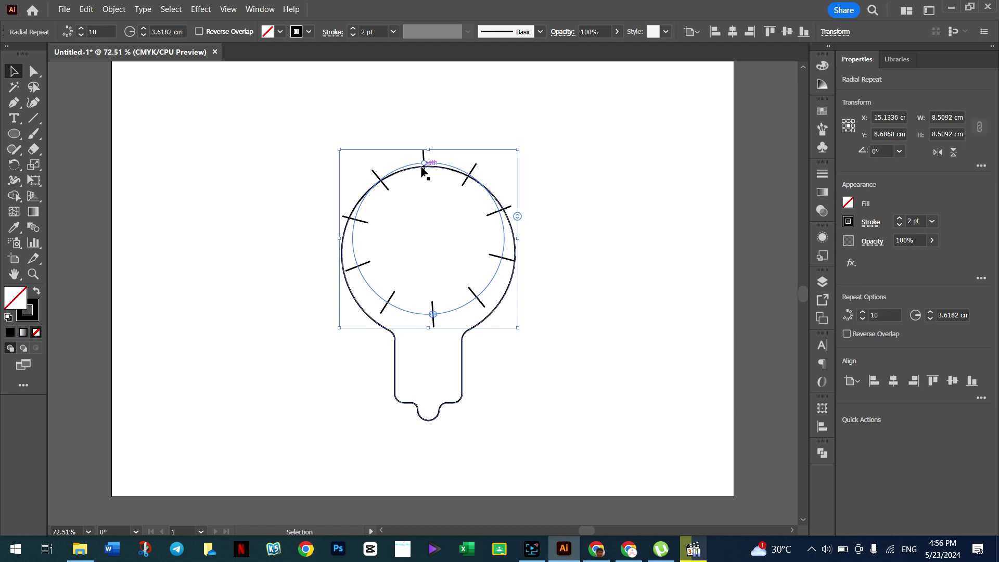
{"action": "left_click_drag", "start_coordinate": [423, 164], "coordinate": [417, 135]}
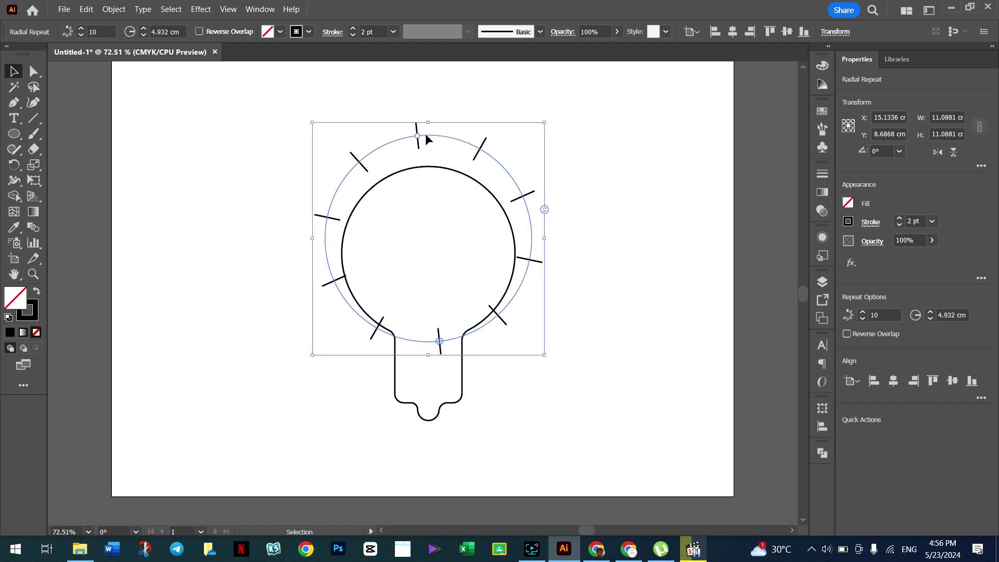
{"action": "left_click", "coordinate": [446, 124]}
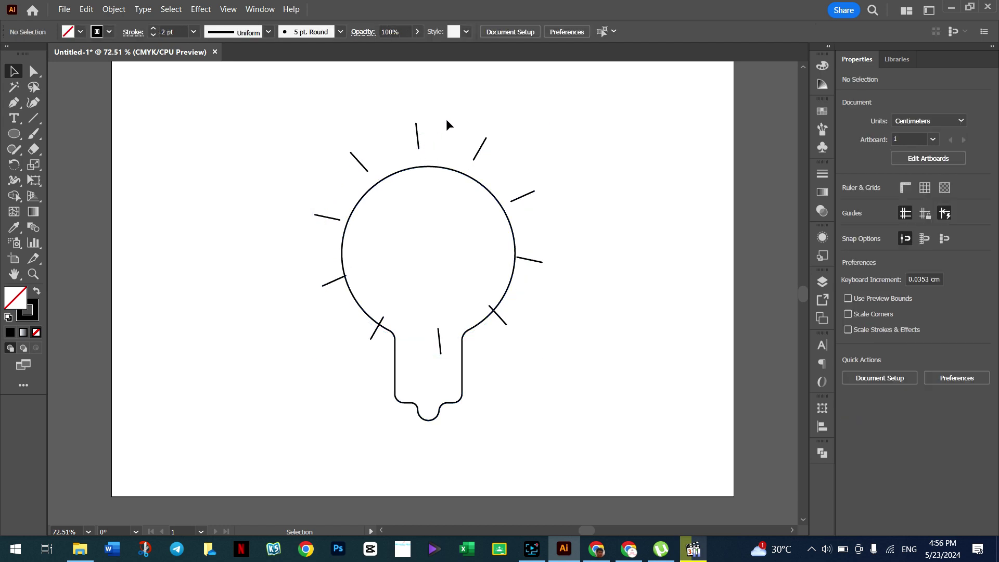
{"action": "left_click", "coordinate": [419, 144]}
{"action": "left_click_drag", "start_coordinate": [418, 145], "coordinate": [410, 159]}
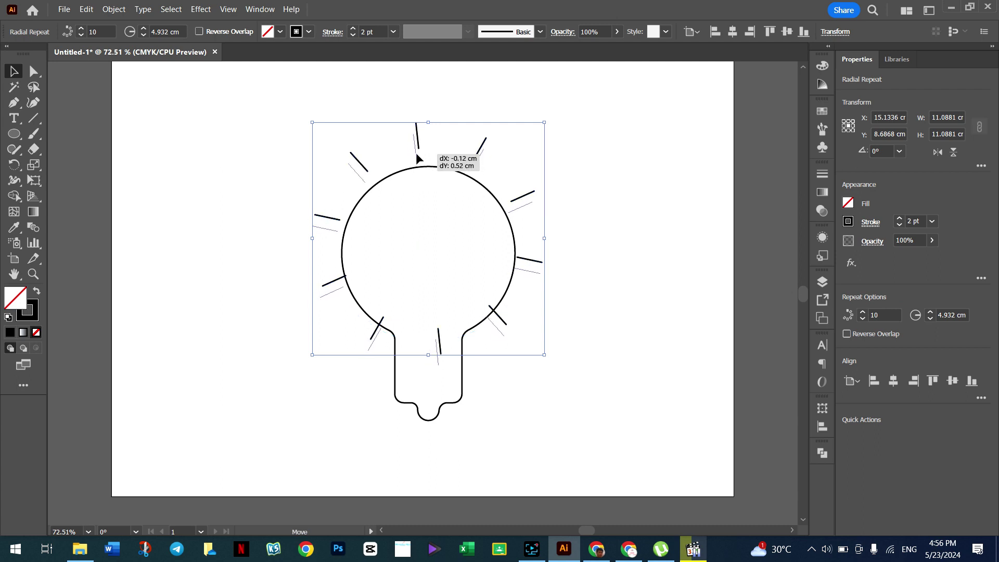
{"action": "left_click_drag", "start_coordinate": [410, 159], "coordinate": [418, 157]}
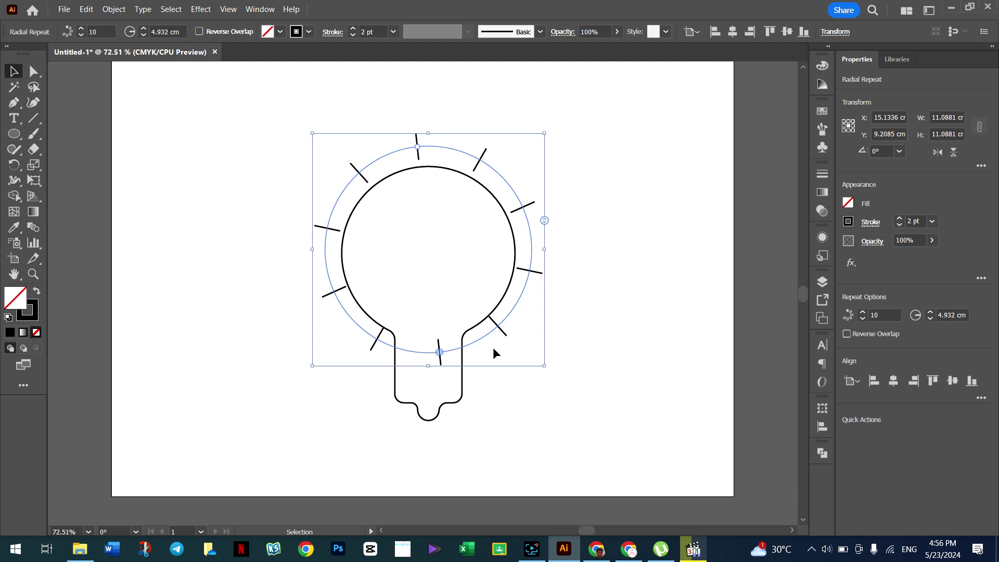
{"action": "left_click", "coordinate": [543, 380]}
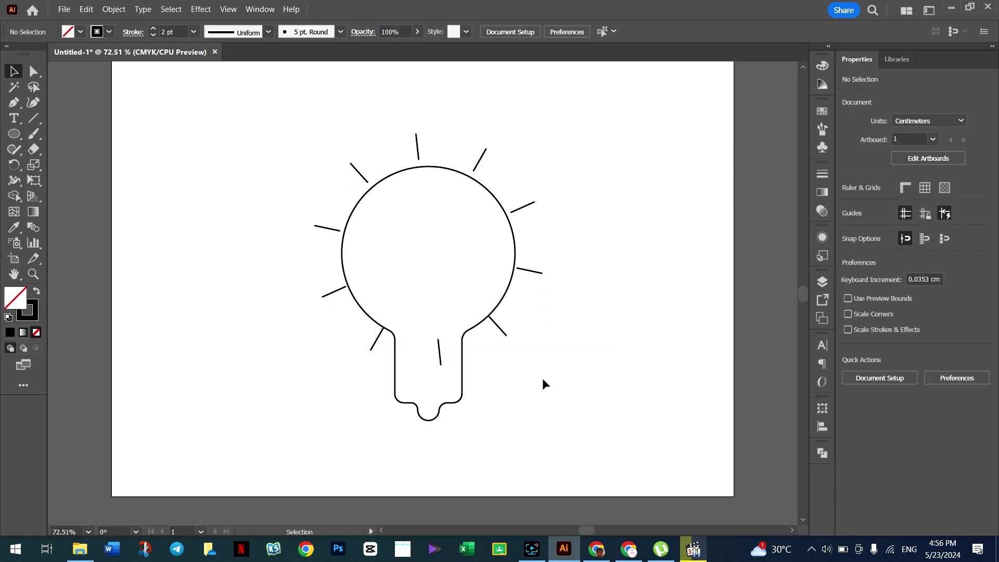
- Centre rays and bulb horizontally on the artboard, widening the ray radius to 5.423 cm
{"action": "left_click", "coordinate": [501, 329]}
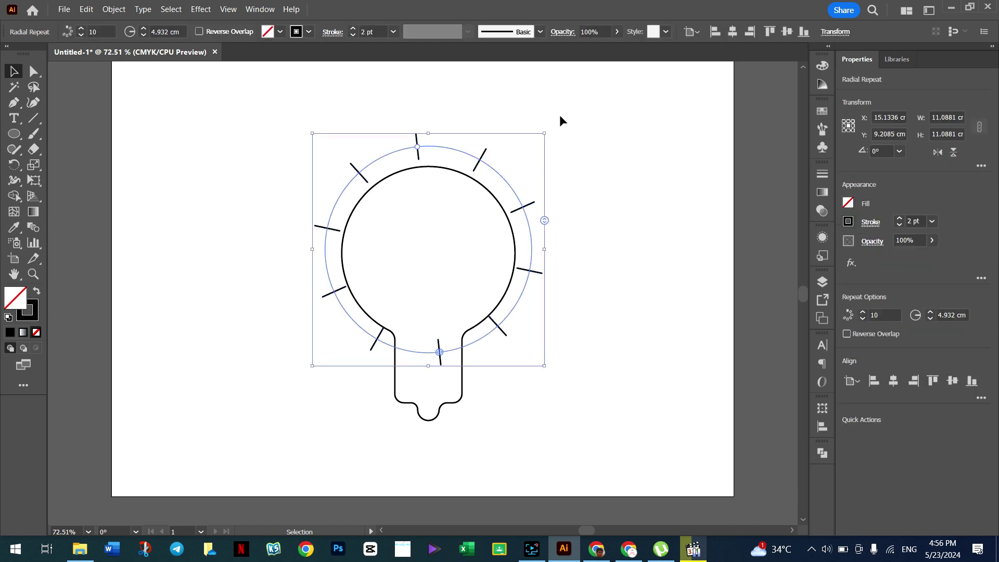
{"action": "left_click", "coordinate": [732, 31]}
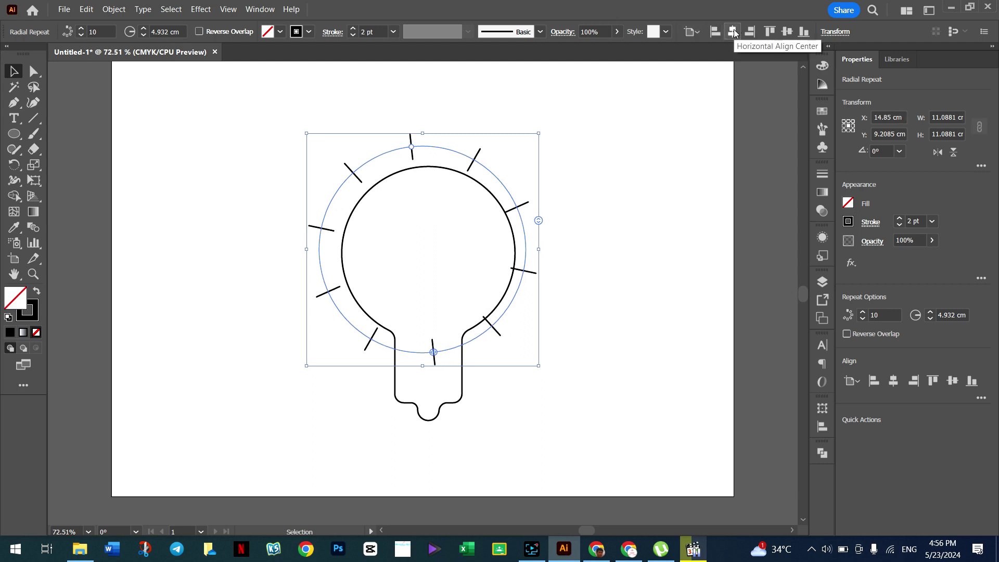
{"action": "left_click", "coordinate": [478, 404]}
{"action": "left_click", "coordinate": [462, 402]}
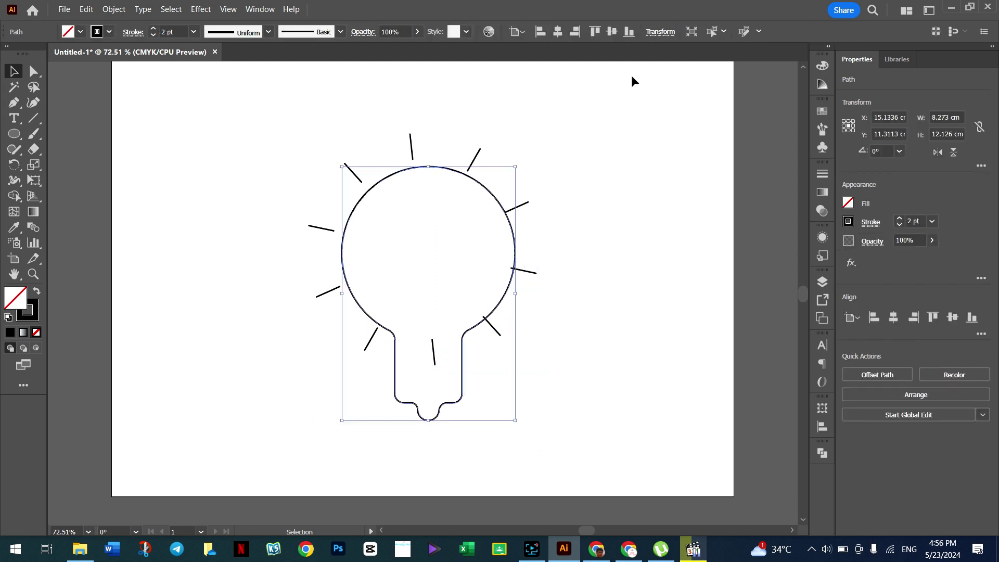
{"action": "left_click", "coordinate": [560, 31]}
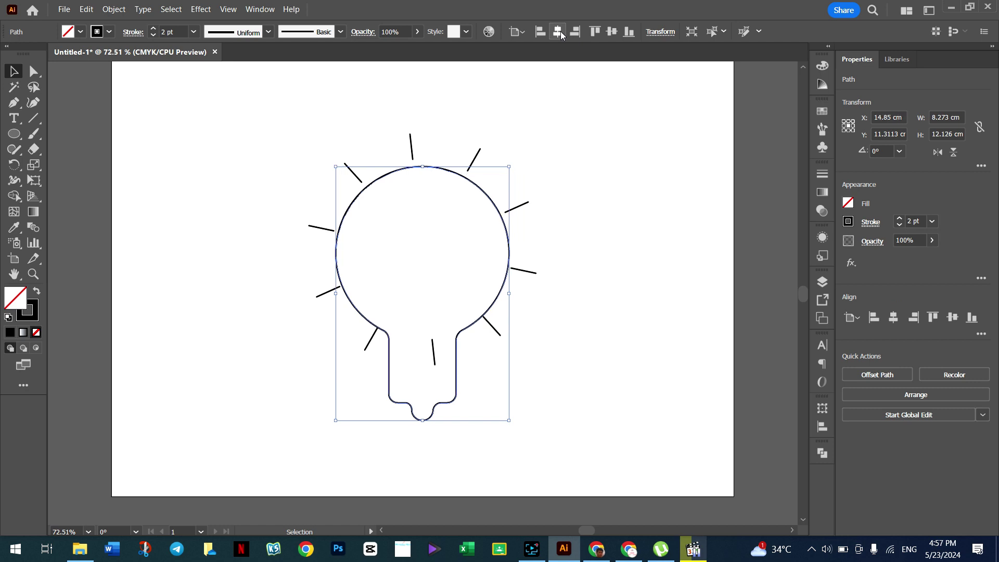
{"action": "left_click", "coordinate": [590, 167]}
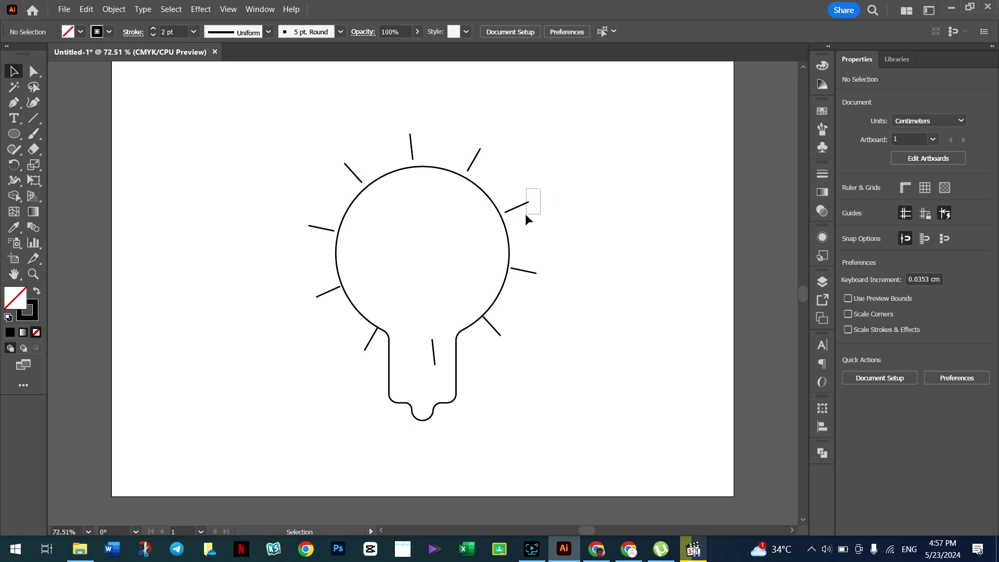
{"action": "left_click_drag", "start_coordinate": [540, 189], "coordinate": [525, 213]}
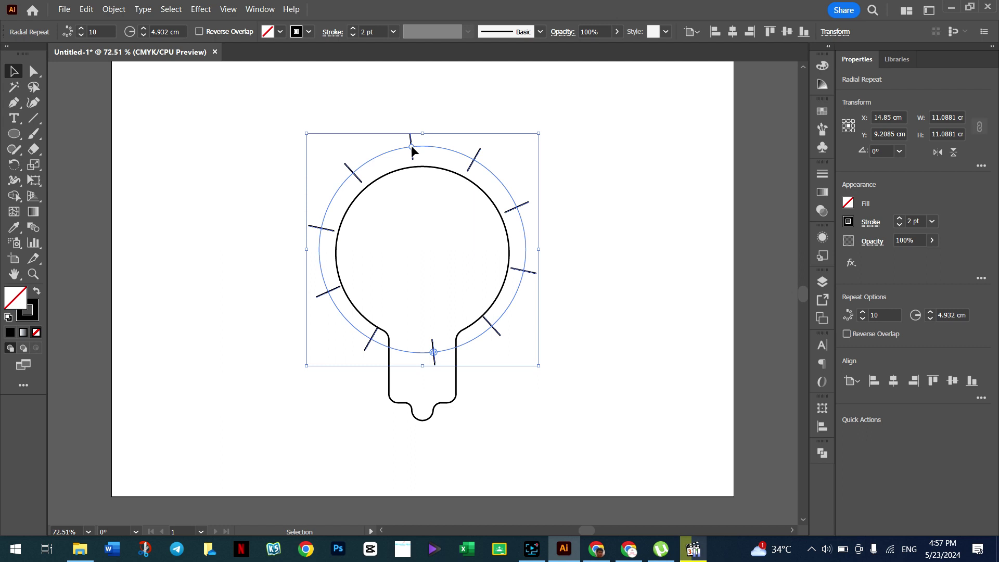
{"action": "left_click_drag", "start_coordinate": [411, 145], "coordinate": [412, 137]}
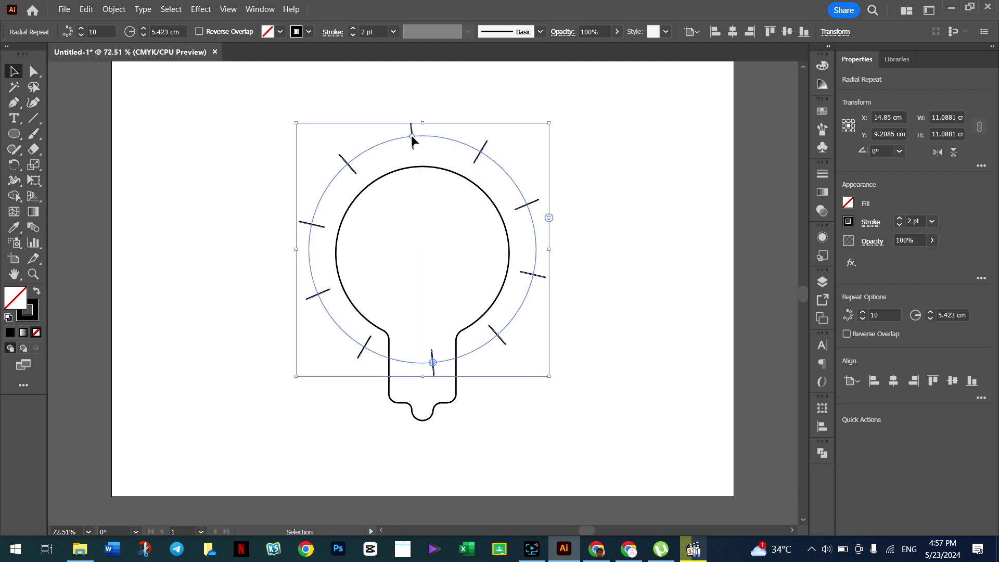
{"action": "left_click", "coordinate": [573, 180]}
- Open a gap at the bottom of the ray ring so no rays cross the neck
{"action": "left_click", "coordinate": [495, 336]}
{"action": "left_click_drag", "start_coordinate": [432, 361], "coordinate": [361, 350]}
{"action": "left_click_drag", "start_coordinate": [432, 360], "coordinate": [498, 337]}
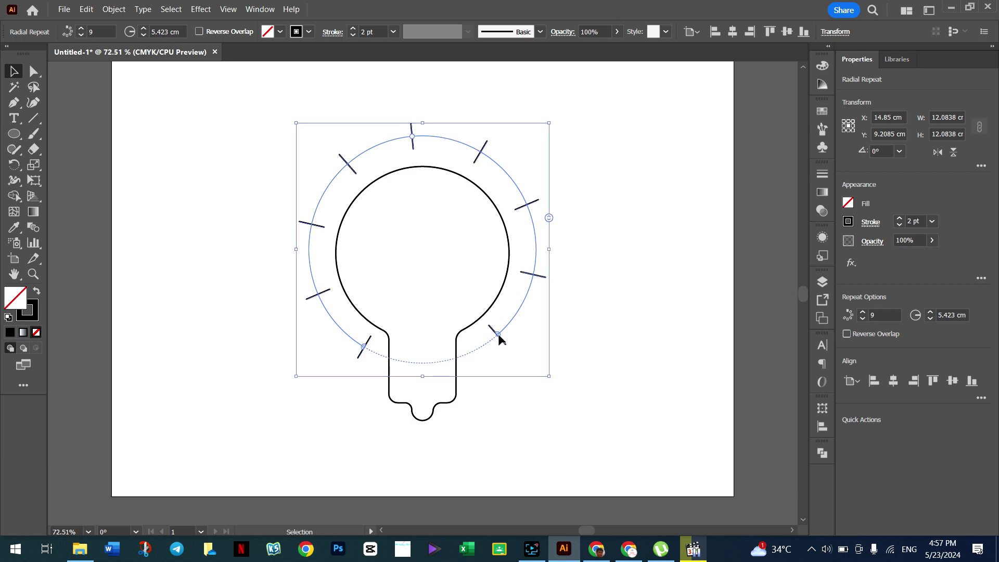
{"action": "left_click_drag", "start_coordinate": [498, 335], "coordinate": [532, 279]}
{"action": "mouse_move", "coordinate": [363, 345]}
{"action": "left_mouse_down"}
{"action": "mouse_move", "coordinate": [312, 298]}
{"action": "mouse_move", "coordinate": [317, 291]}
{"action": "left_mouse_up"}
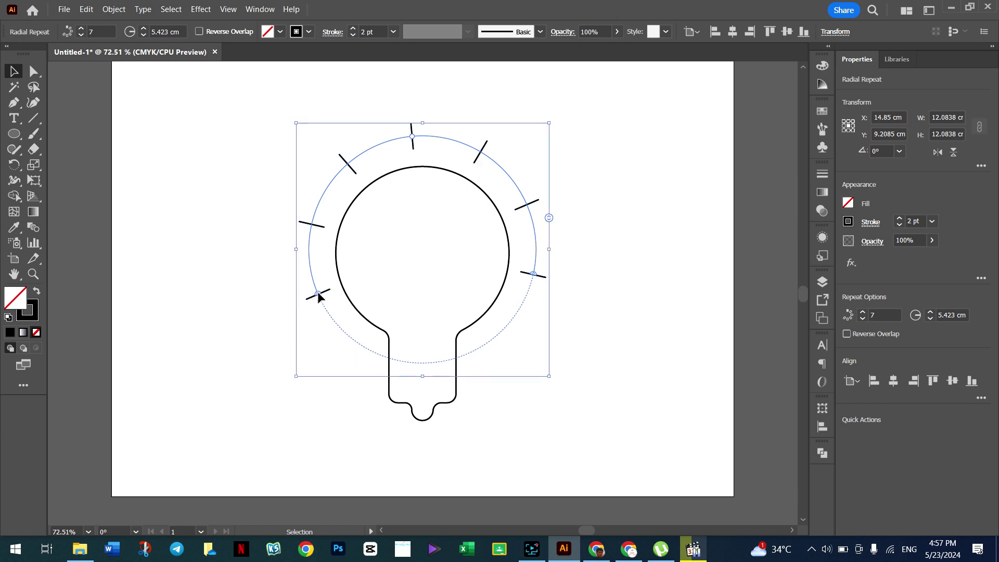
{"action": "left_click", "coordinate": [605, 285]}
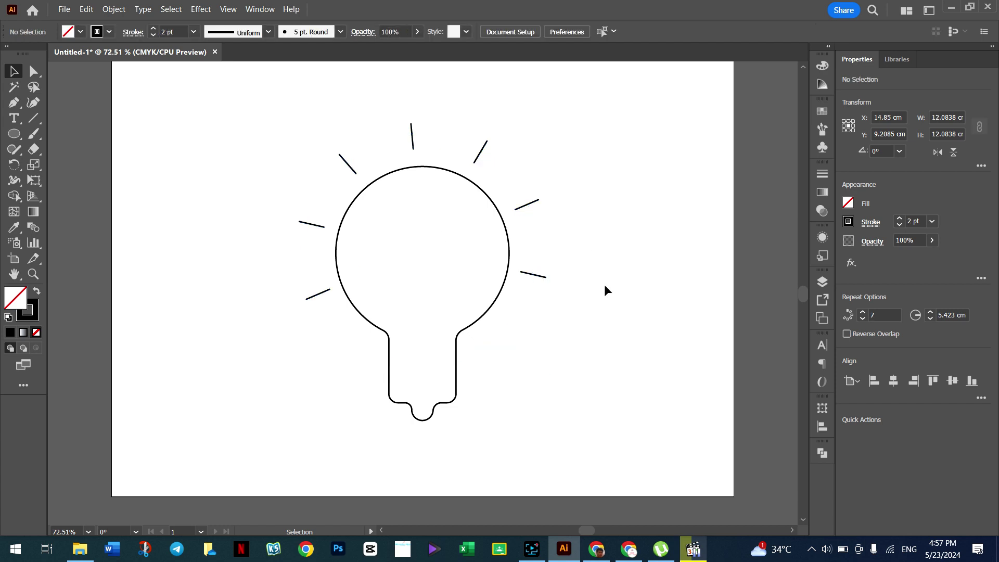
- Set the radial repeat to 8 rays
{"action": "left_click", "coordinate": [532, 206]}
{"action": "left_click", "coordinate": [553, 126]}
{"action": "left_click", "coordinate": [531, 206]}
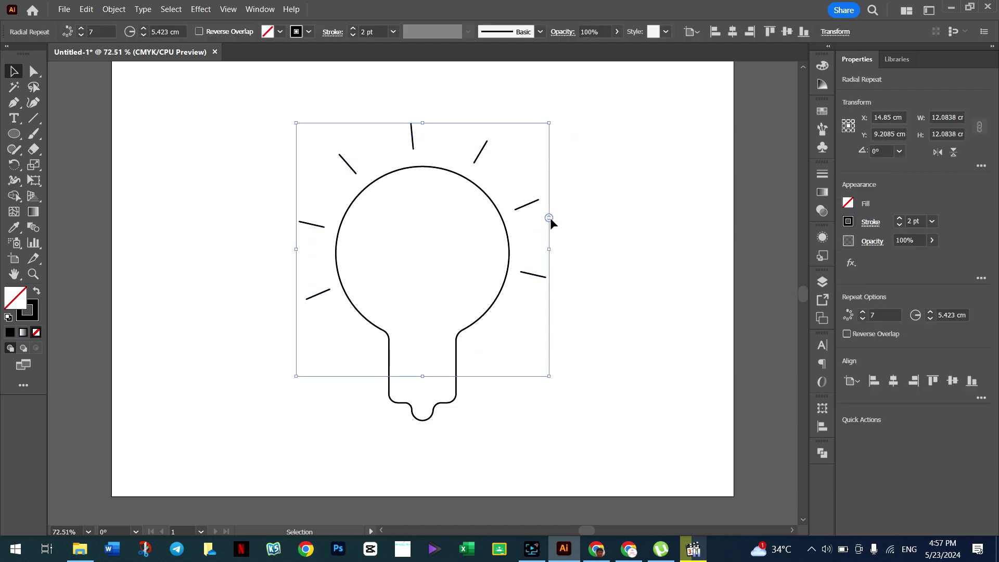
{"action": "left_click_drag", "start_coordinate": [550, 218], "coordinate": [550, 210]}
{"action": "left_click", "coordinate": [610, 228]}
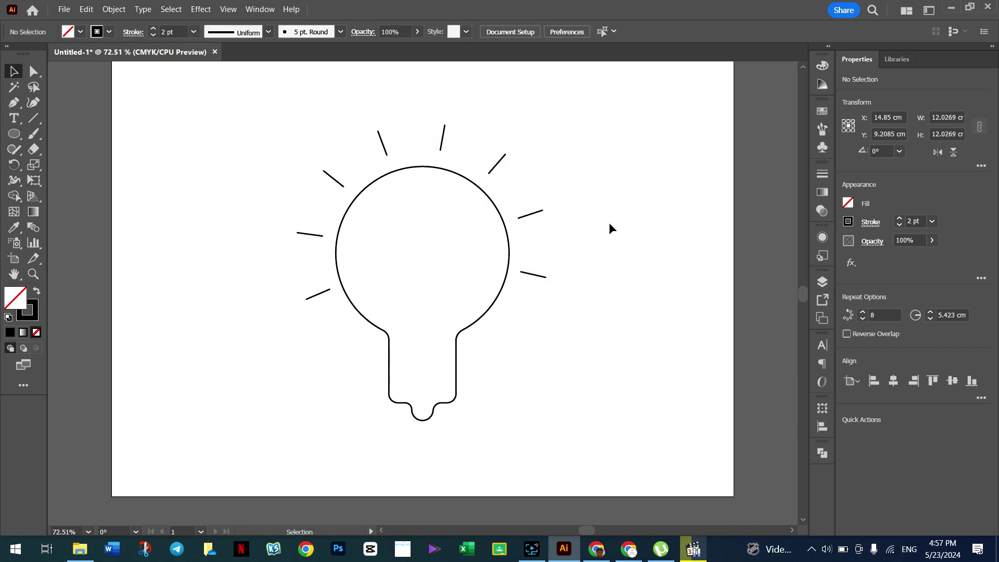
- Rotate the ray ring to about 356° so the rays sit evenly
{"action": "left_click", "coordinate": [534, 214]}
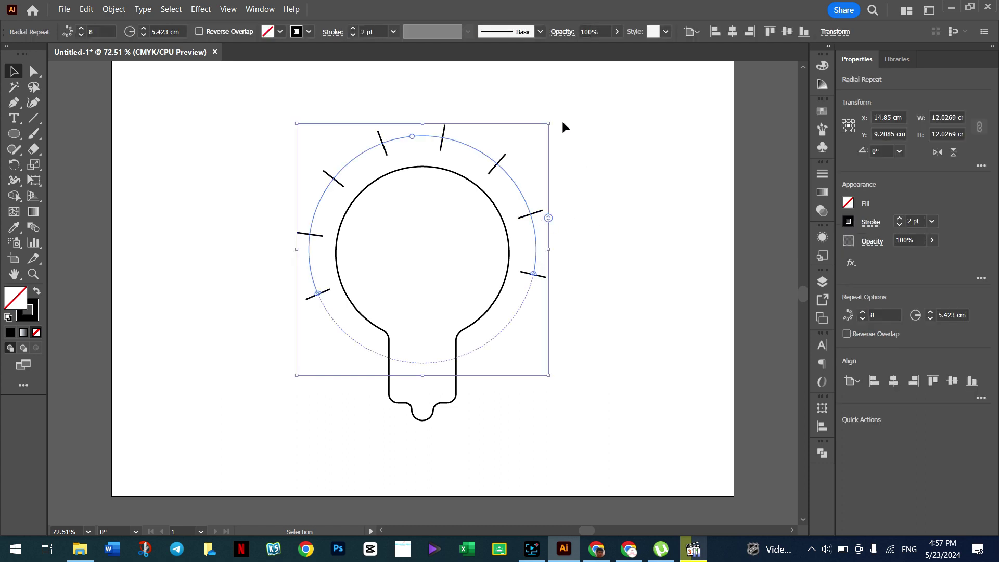
{"action": "left_click_drag", "start_coordinate": [553, 121], "coordinate": [567, 127]}
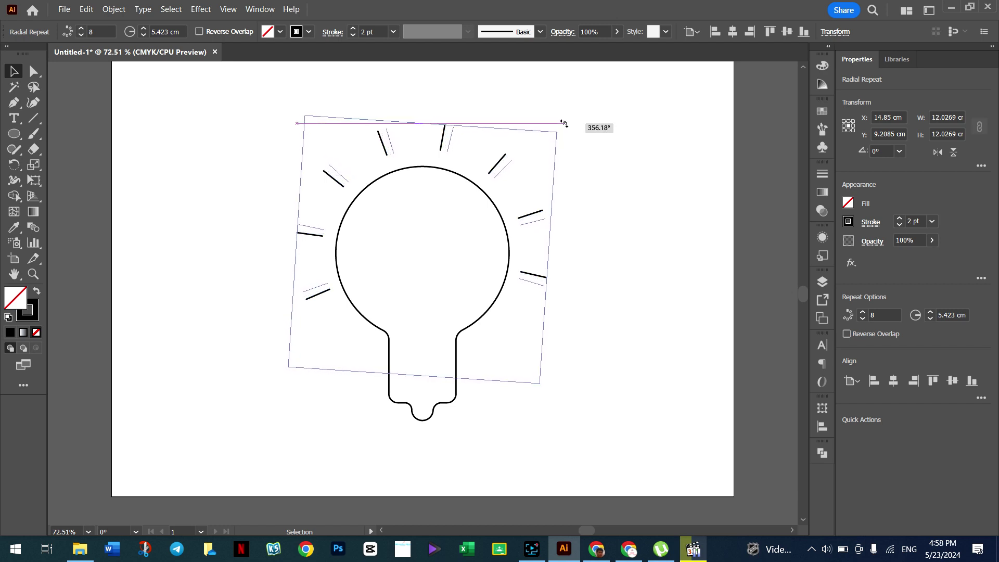
{"action": "left_click_drag", "start_coordinate": [567, 127], "coordinate": [565, 125]}
{"action": "left_click", "coordinate": [633, 230]}
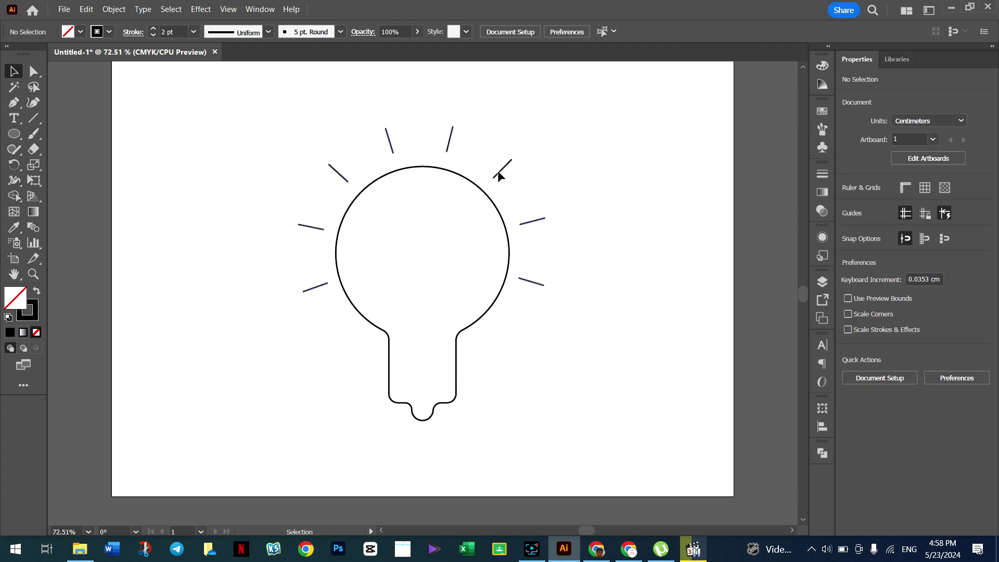
- Set the stroke weight of both the rays and the bulb outline to 3 pt
{"action": "left_click_drag", "start_coordinate": [520, 140], "coordinate": [497, 179]}
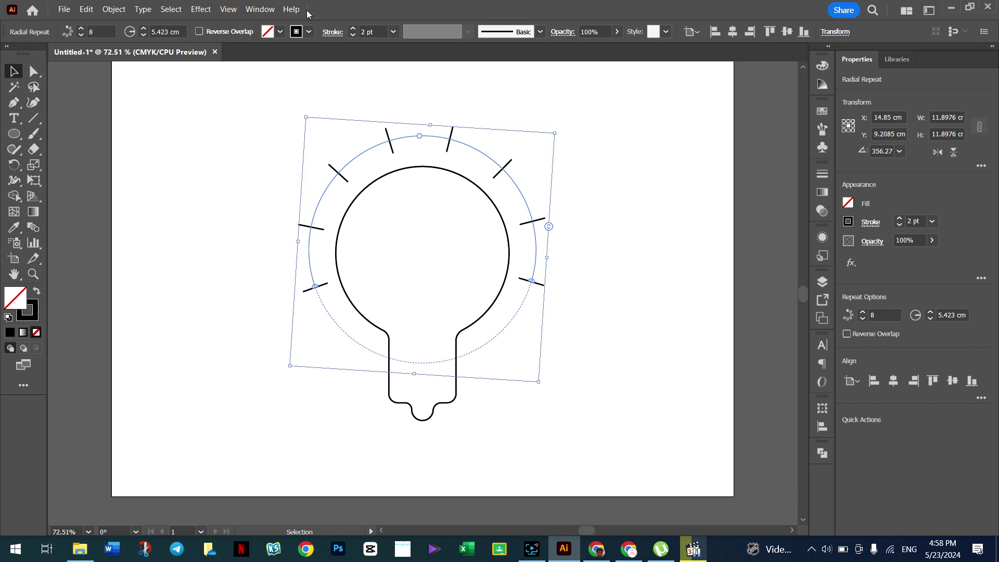
{"action": "left_click", "coordinate": [352, 30]}
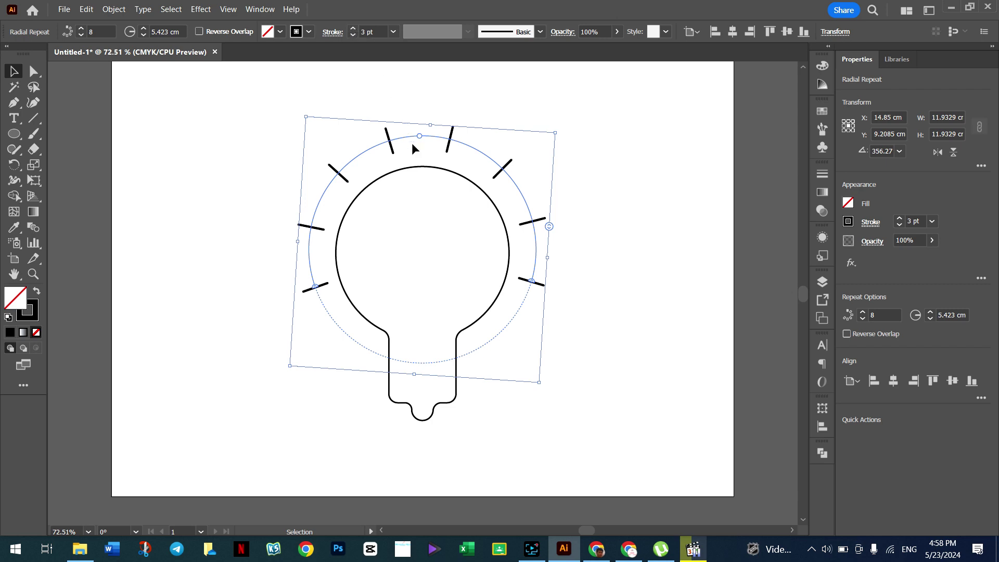
{"action": "left_click", "coordinate": [419, 168]}
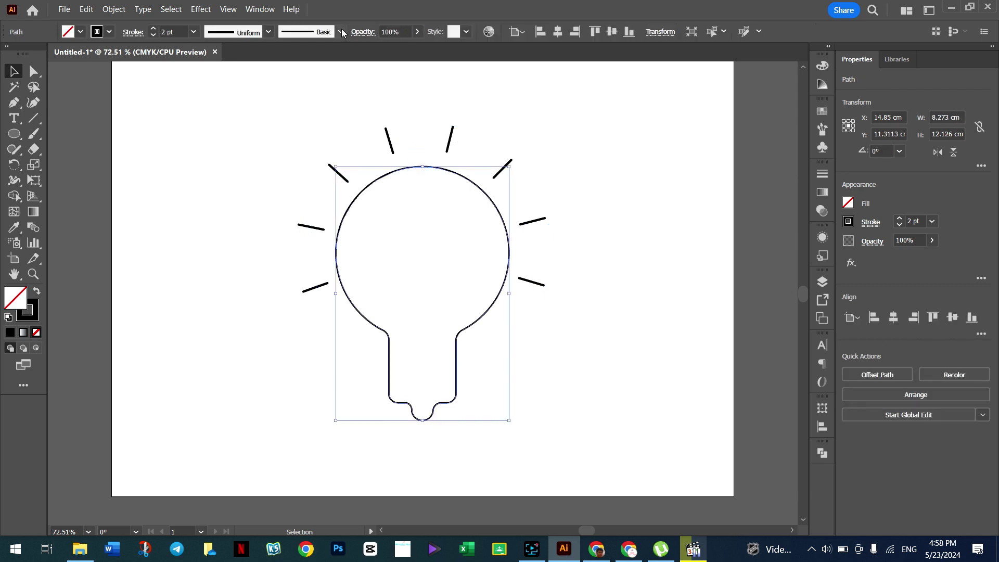
{"action": "left_click", "coordinate": [155, 29]}
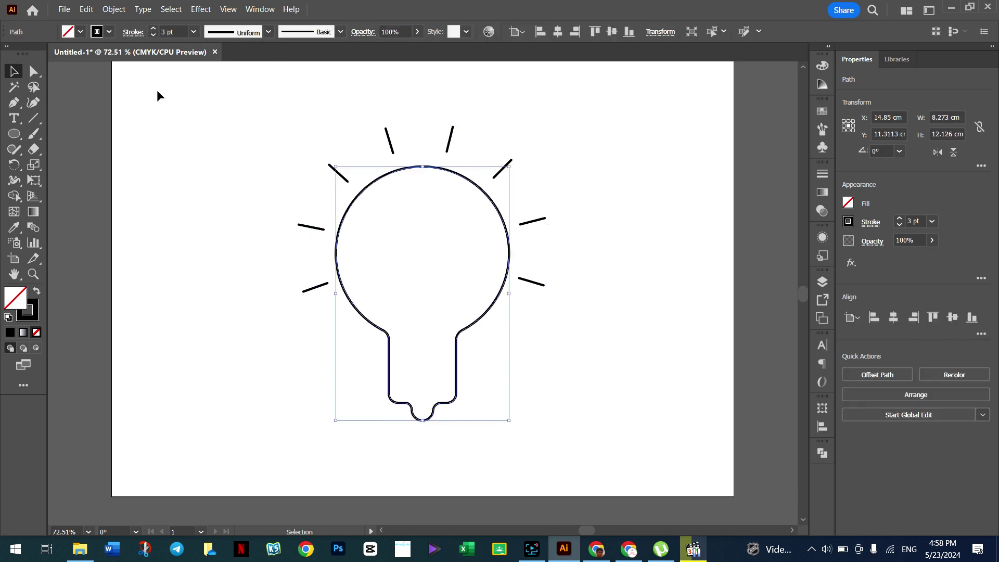
{"action": "left_click", "coordinate": [217, 180]}
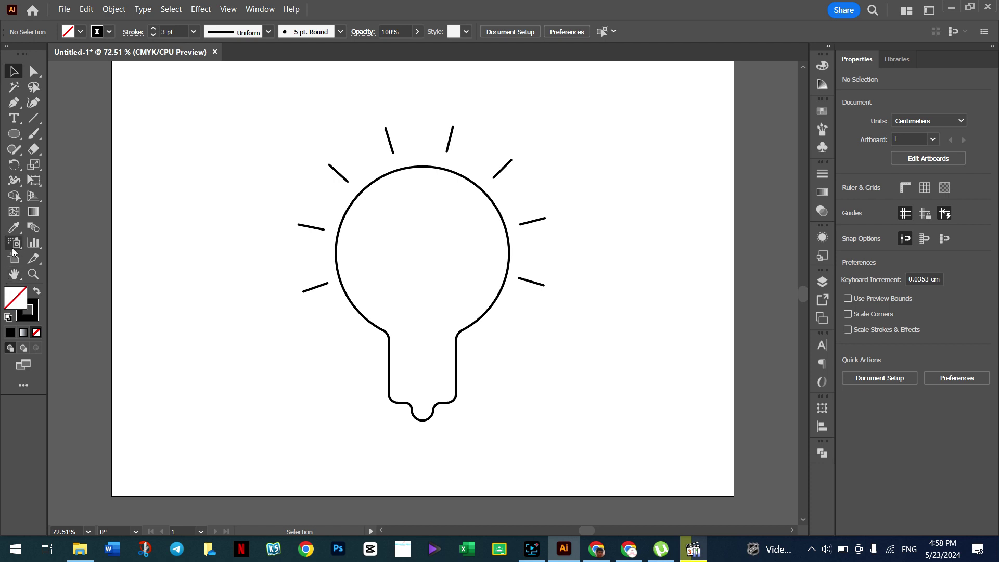
- Draw a horizontal line across the bulb's neck and duplicate it twice below as base stripes
{"action": "left_click", "coordinate": [32, 119]}
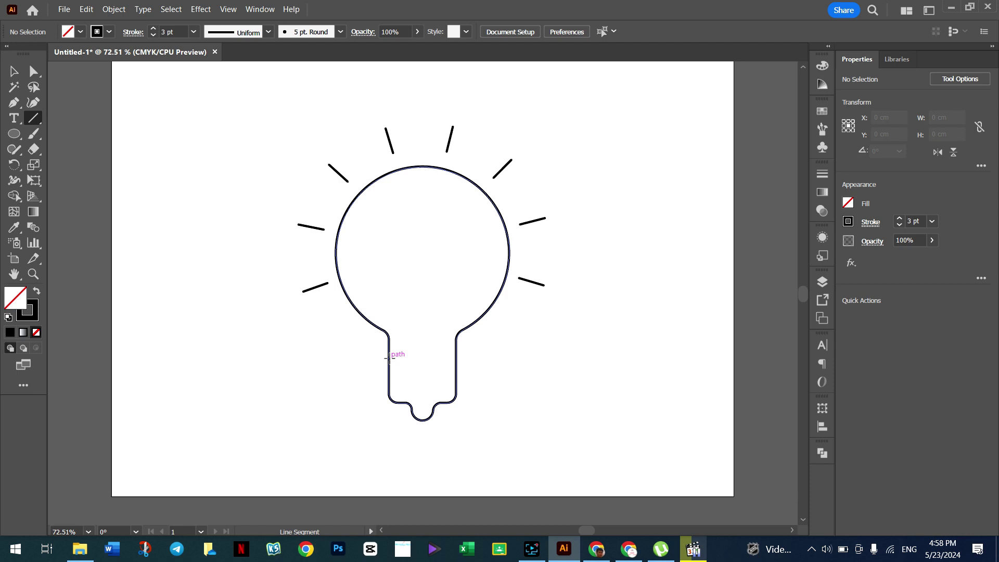
{"action": "left_click_drag", "start_coordinate": [388, 358], "coordinate": [456, 358]}
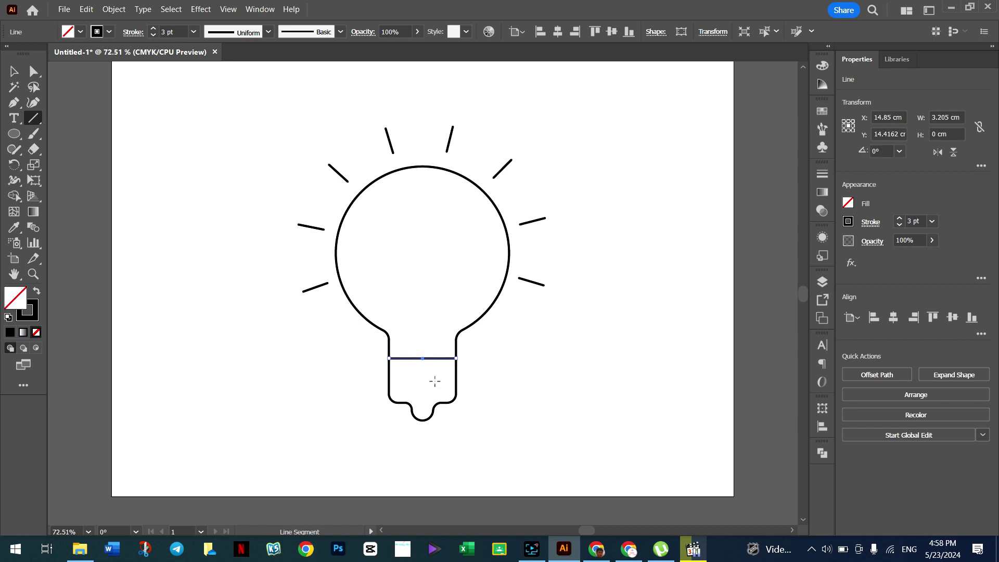
{"action": "key", "text": "alt"}
{"action": "key", "text": "v"}
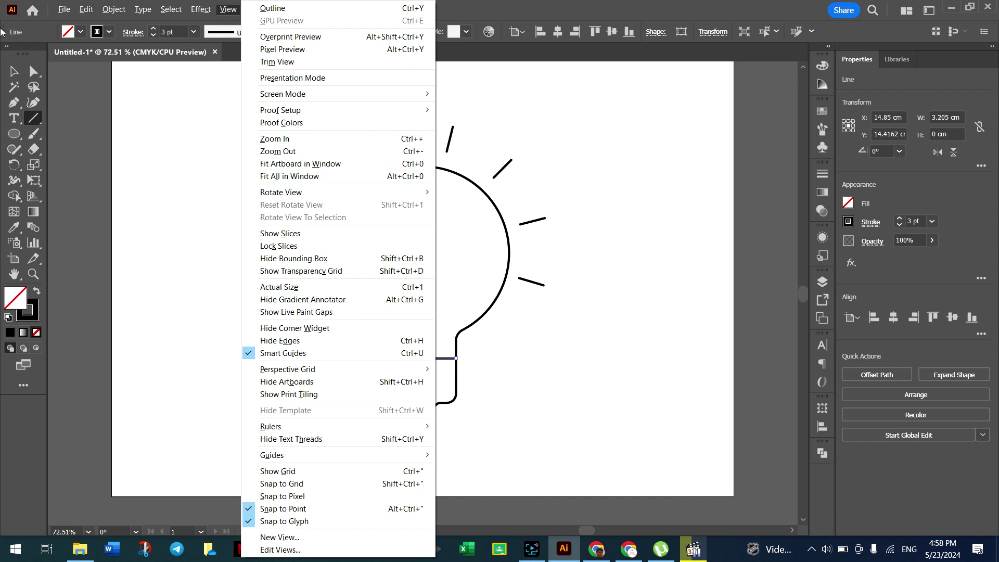
{"action": "left_click", "coordinate": [14, 73]}
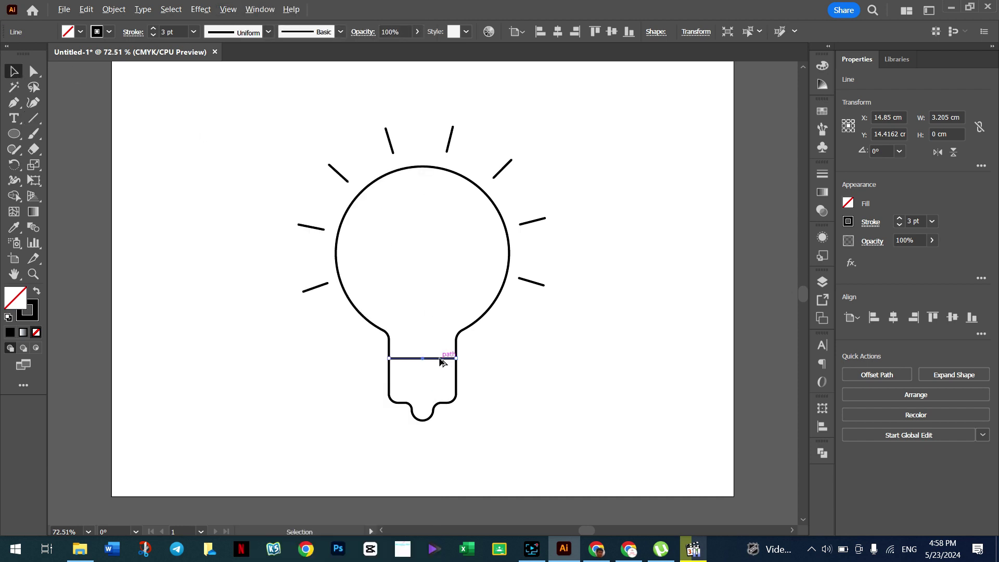
{"action": "left_click_drag", "start_coordinate": [440, 360], "coordinate": [442, 371]}
{"action": "key", "text": "ctrl+d"}
{"action": "left_click", "coordinate": [171, 166]}
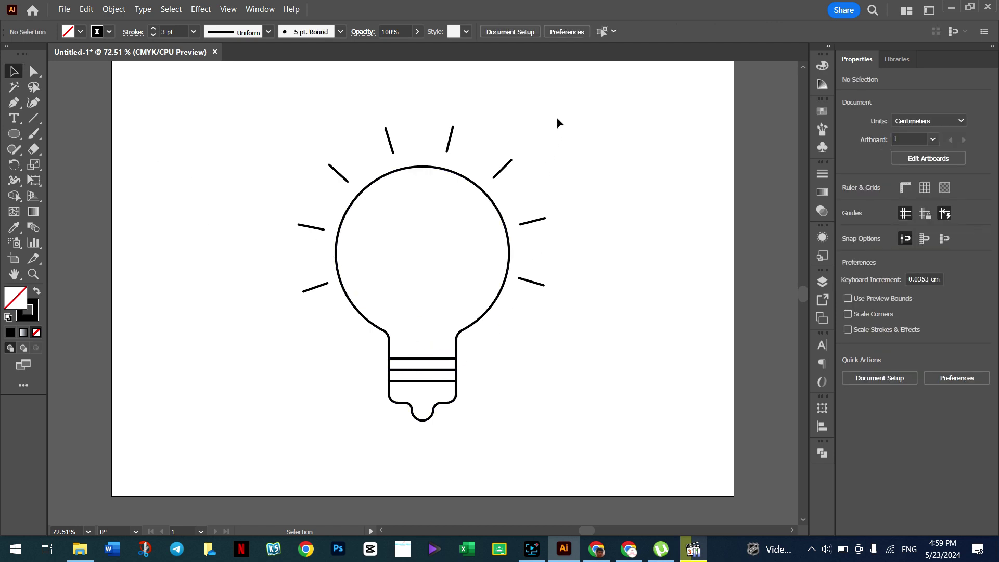
- Select the bulb artwork, then just the bulb outline path
{"action": "left_click_drag", "start_coordinate": [567, 133], "coordinate": [293, 391]}
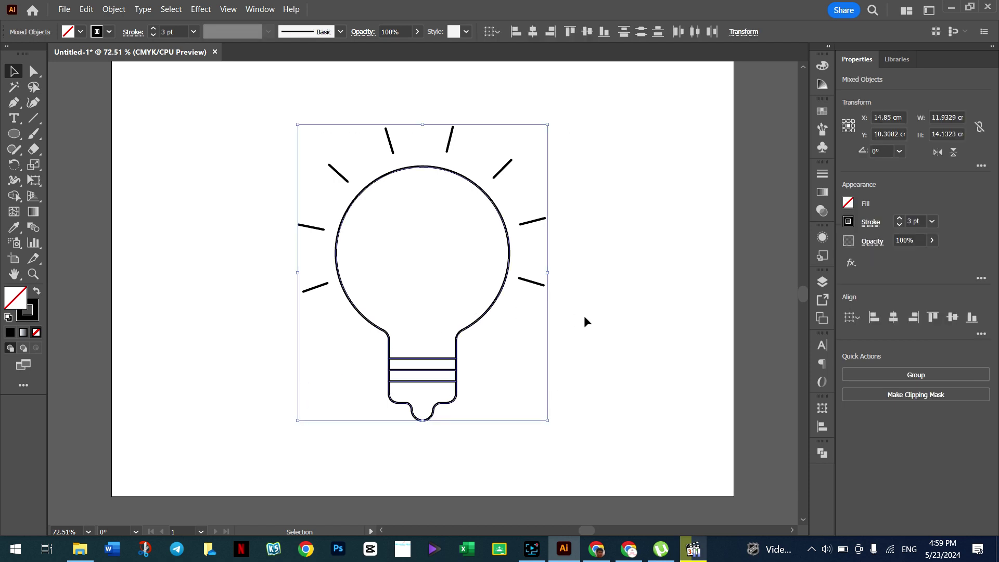
{"action": "left_click_drag", "start_coordinate": [547, 128], "coordinate": [290, 416]}
{"action": "left_click", "coordinate": [575, 347]}
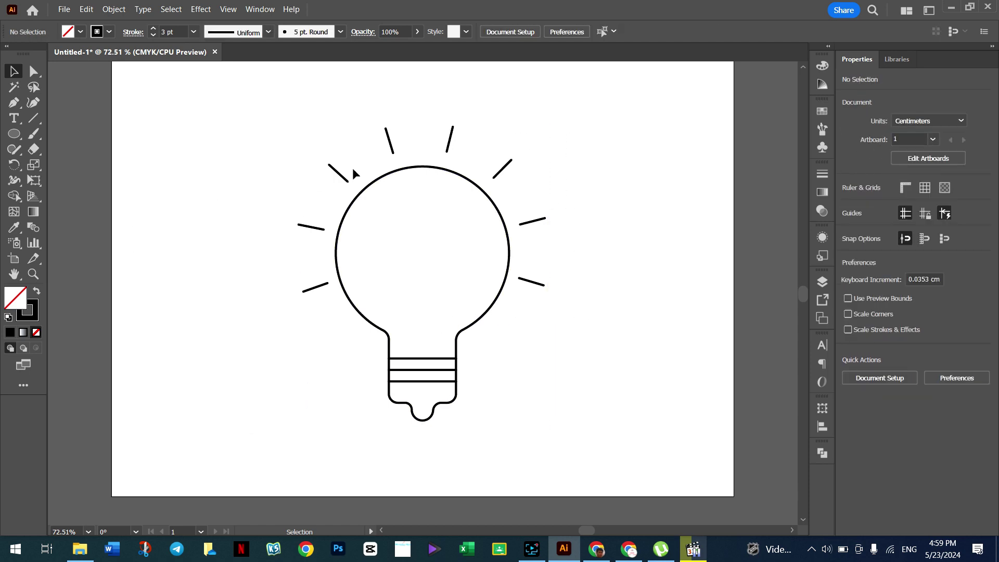
{"action": "left_click", "coordinate": [361, 195]}
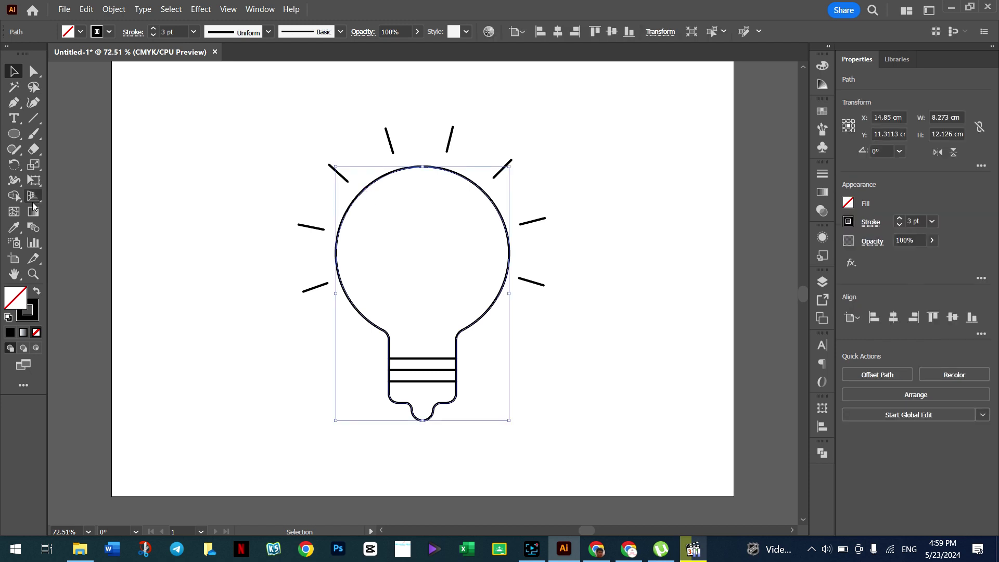
- Give the bulb shape an olive #938906 fill in the Color Picker
{"action": "double_click", "coordinate": [19, 299]}
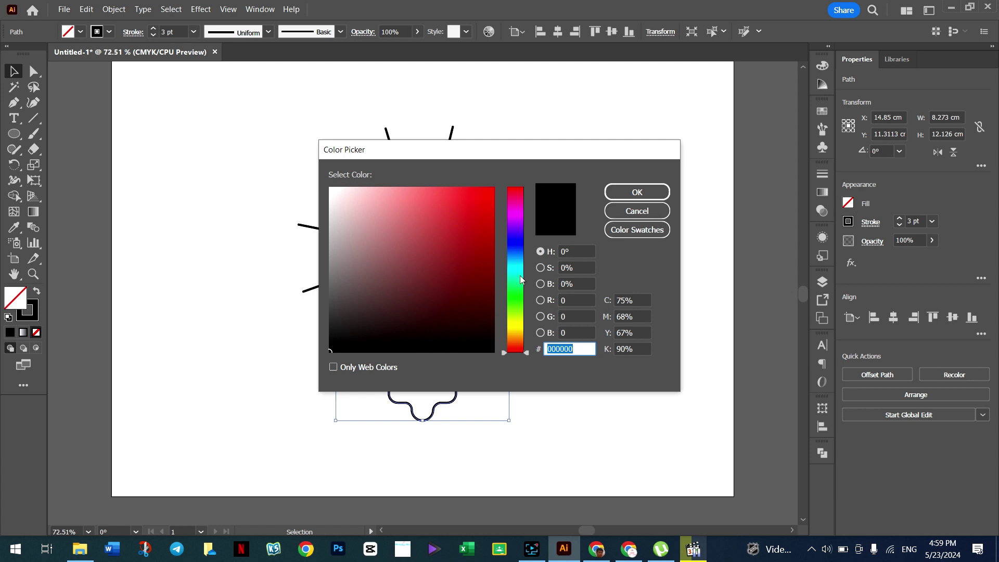
{"action": "left_click", "coordinate": [520, 307]}
{"action": "left_click_drag", "start_coordinate": [521, 308], "coordinate": [520, 328]}
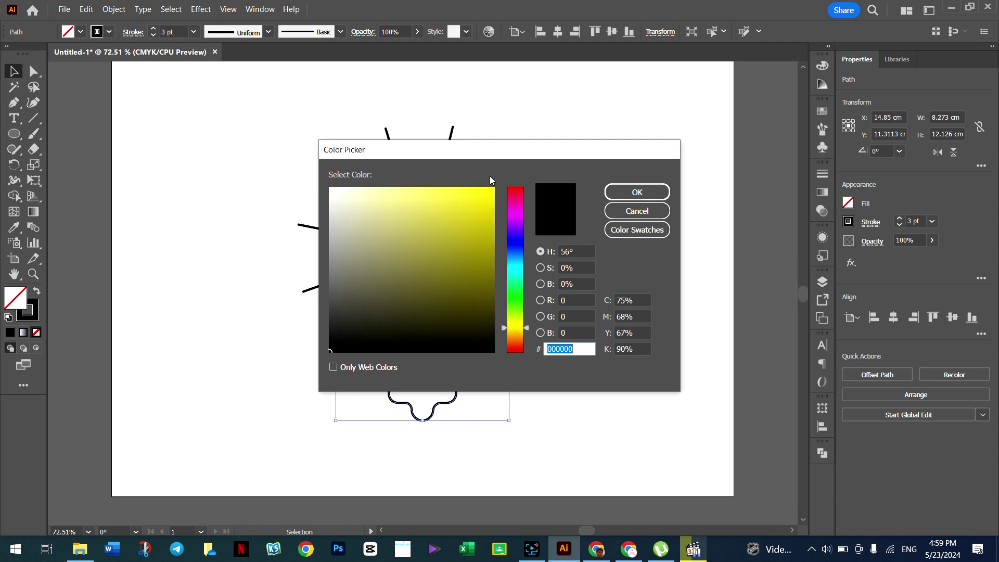
{"action": "left_click", "coordinate": [488, 256]}
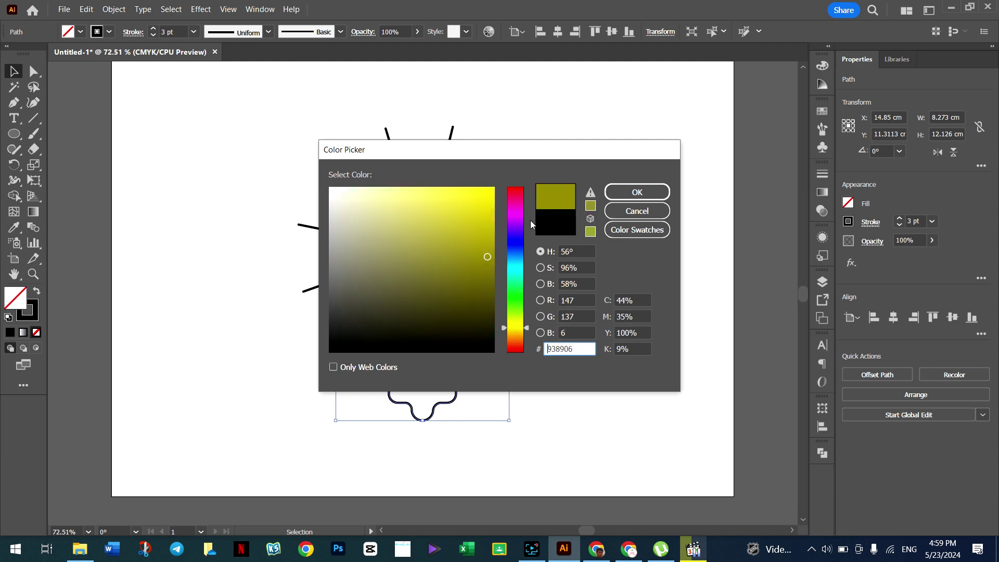
{"action": "left_click", "coordinate": [637, 192]}
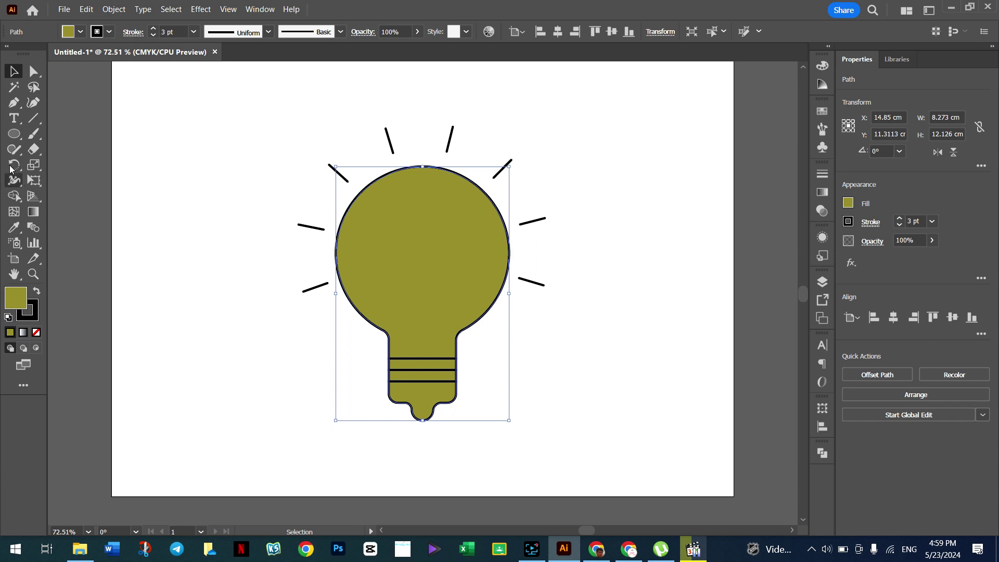
- Deselect to check the olive fill, then reselect the bulb shape
{"action": "left_click", "coordinate": [190, 255]}
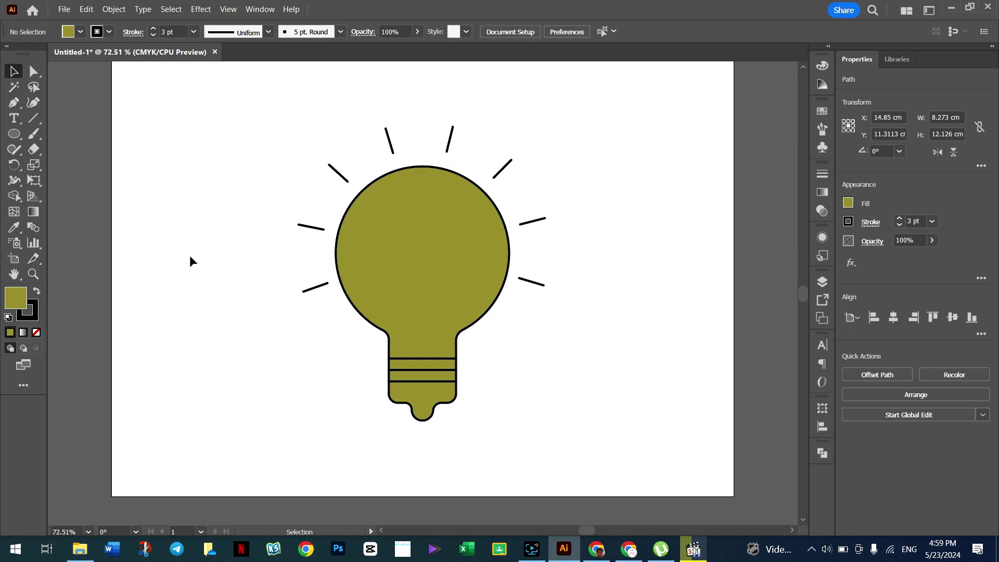
{"action": "left_click", "coordinate": [424, 240]}
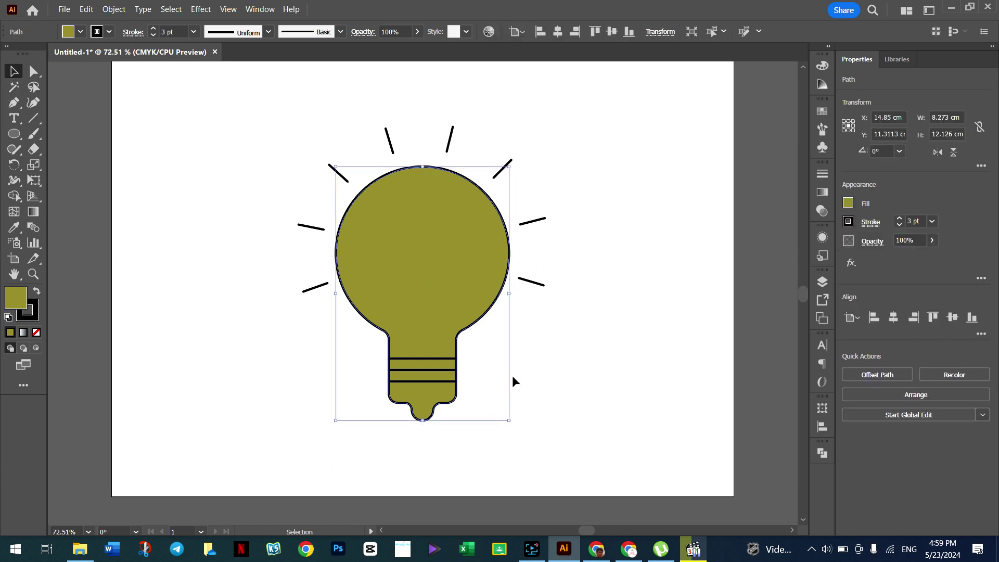
{"action": "left_click", "coordinate": [528, 409]}
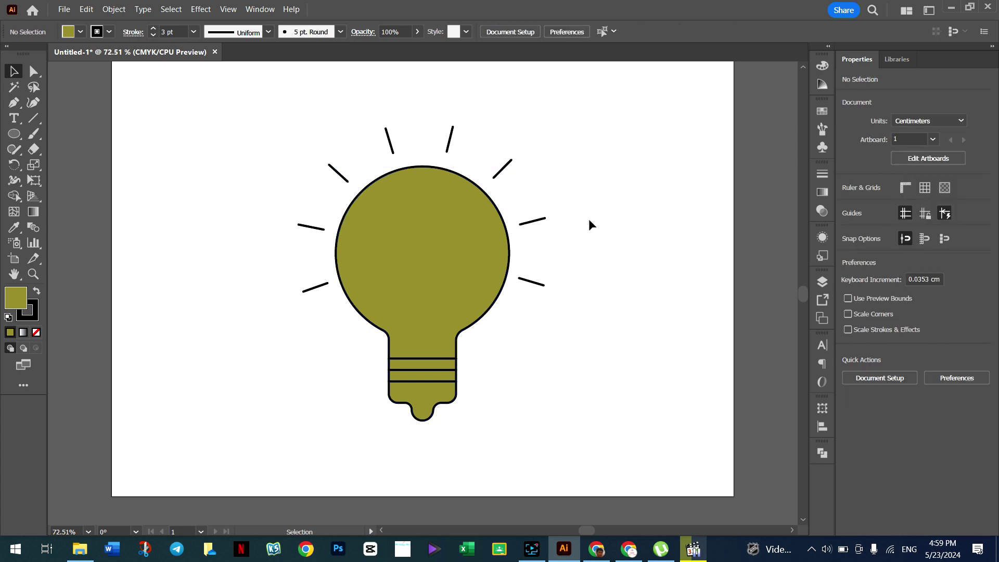
{"action": "left_click", "coordinate": [445, 237]}
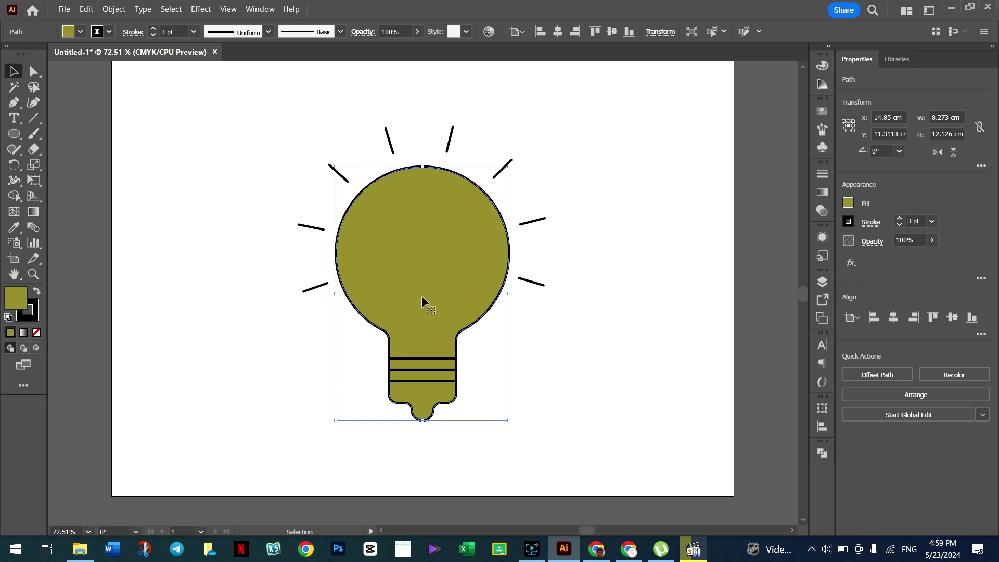
- Replace the olive fill with bright yellow #E2C703 and deselect to view it
{"action": "double_click", "coordinate": [25, 297]}
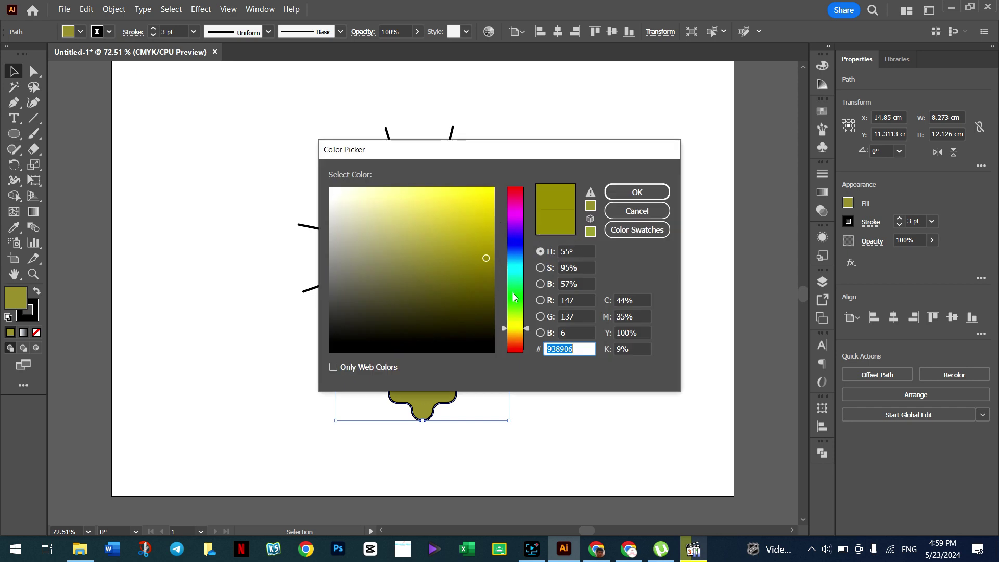
{"action": "left_click", "coordinate": [511, 314]}
{"action": "left_click_drag", "start_coordinate": [511, 313], "coordinate": [518, 329]}
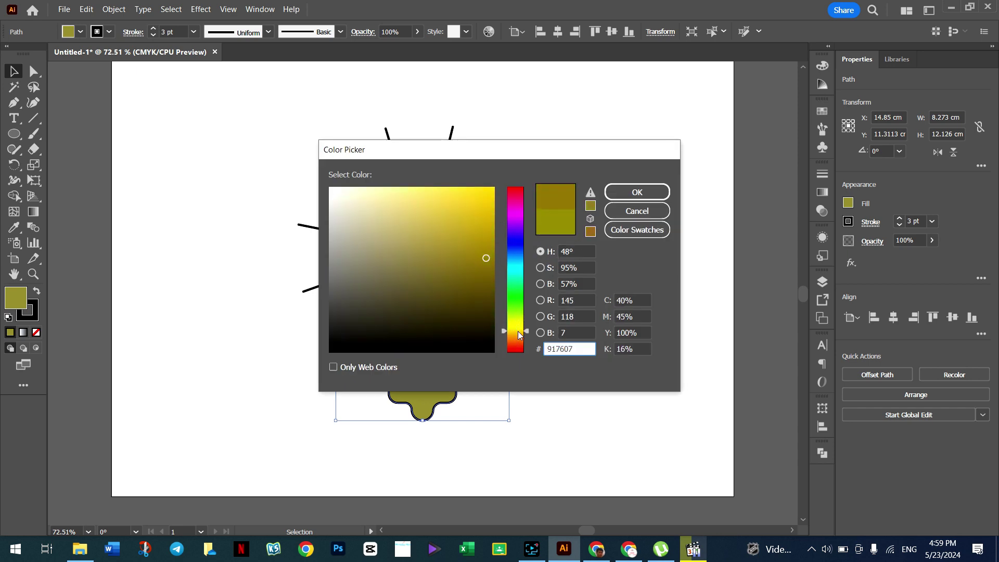
{"action": "left_click", "coordinate": [492, 205]}
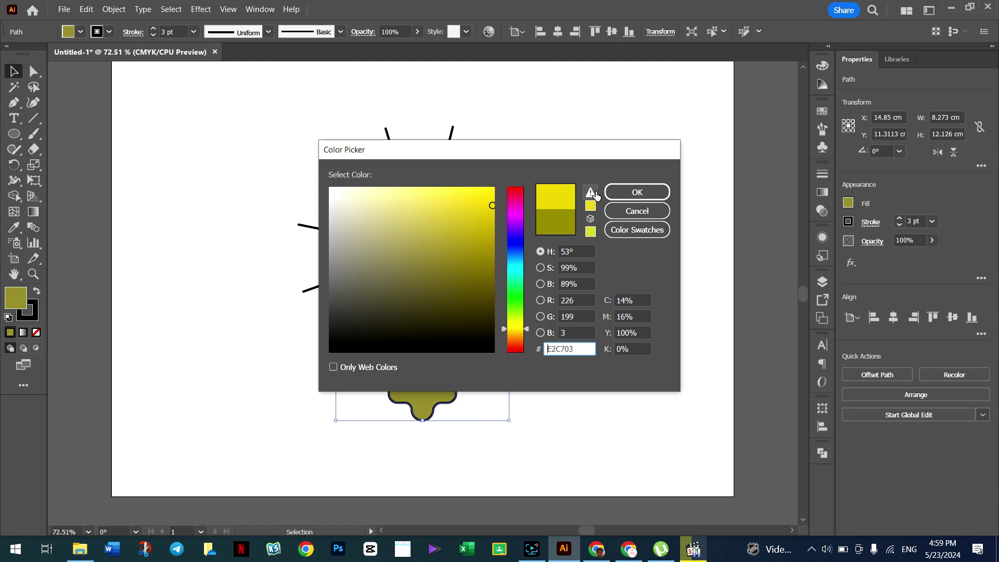
{"action": "left_click", "coordinate": [610, 196]}
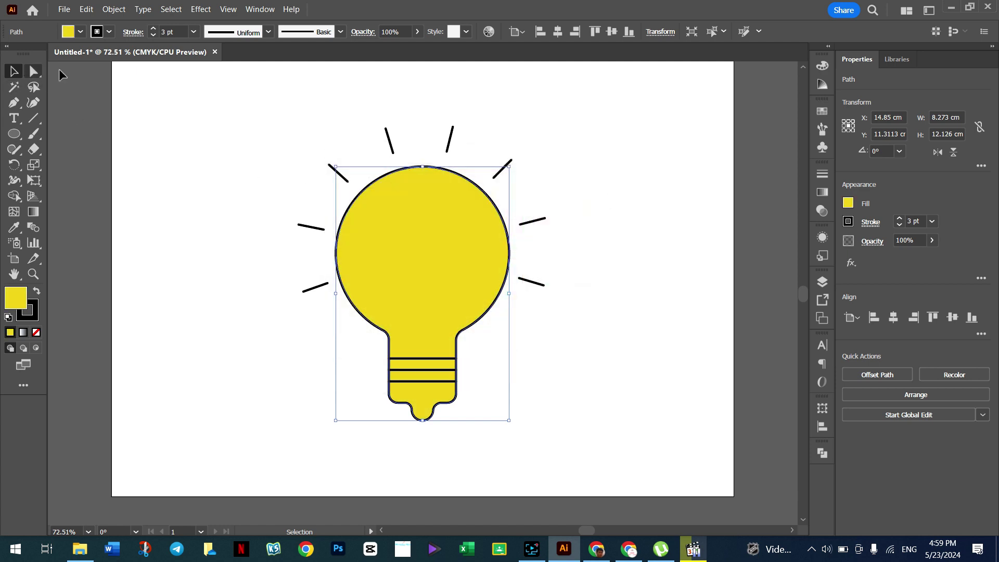
{"action": "left_click", "coordinate": [207, 178]}
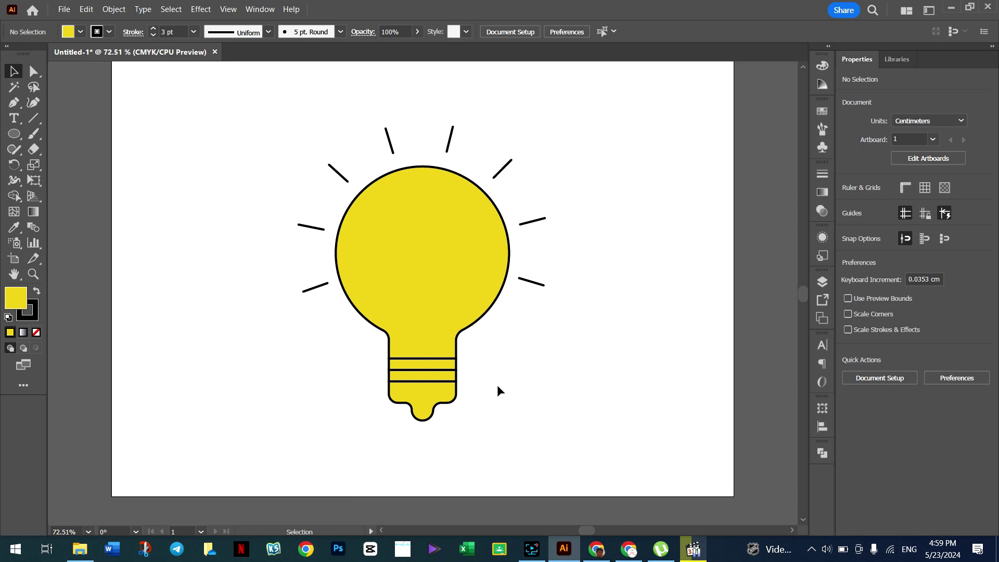
- Divide the whole bulb outline and base stripes into separate pieces with Pathfinder Divide
{"action": "left_click", "coordinate": [576, 552]}
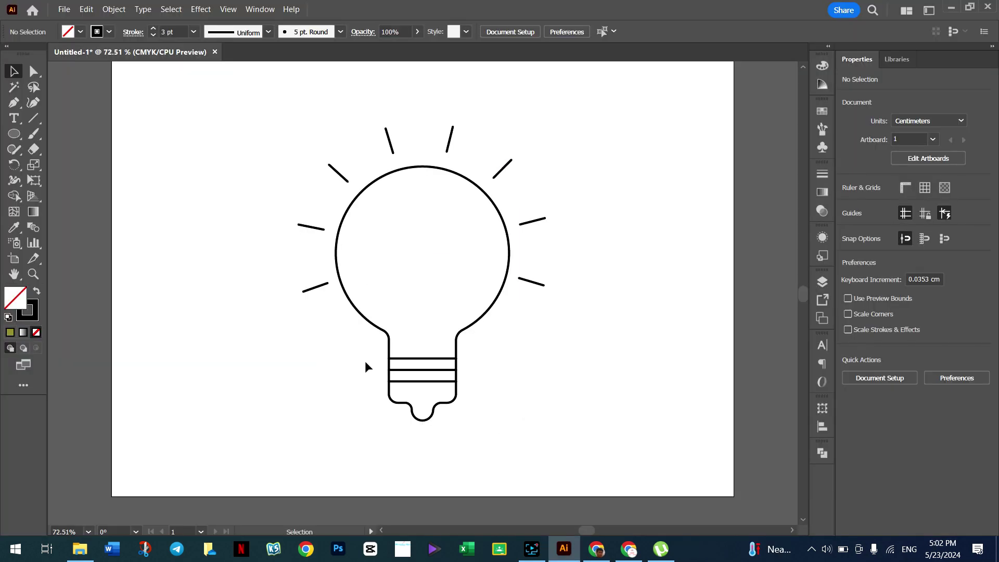
{"action": "left_click_drag", "start_coordinate": [363, 345], "coordinate": [495, 408]}
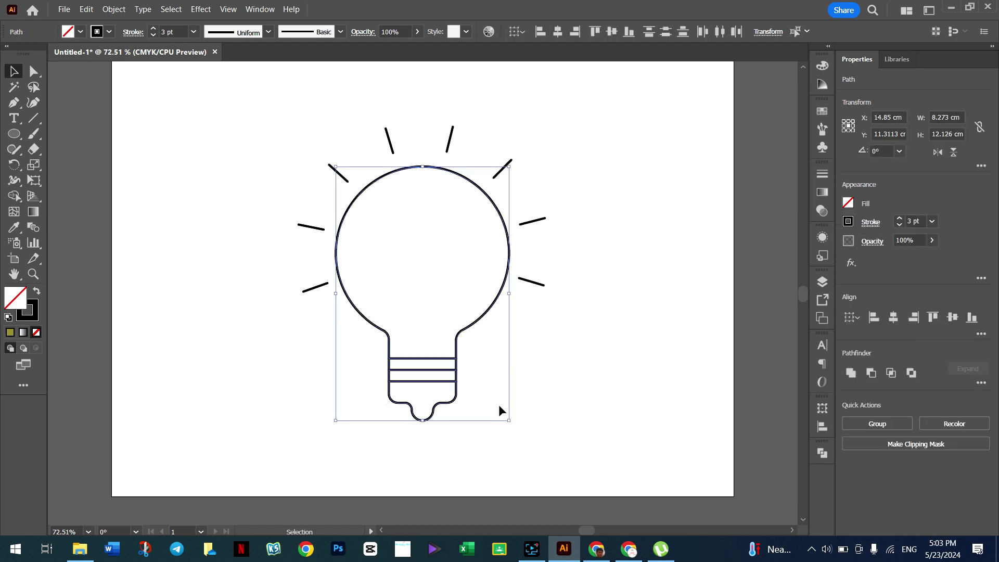
{"action": "left_click", "coordinate": [981, 382]}
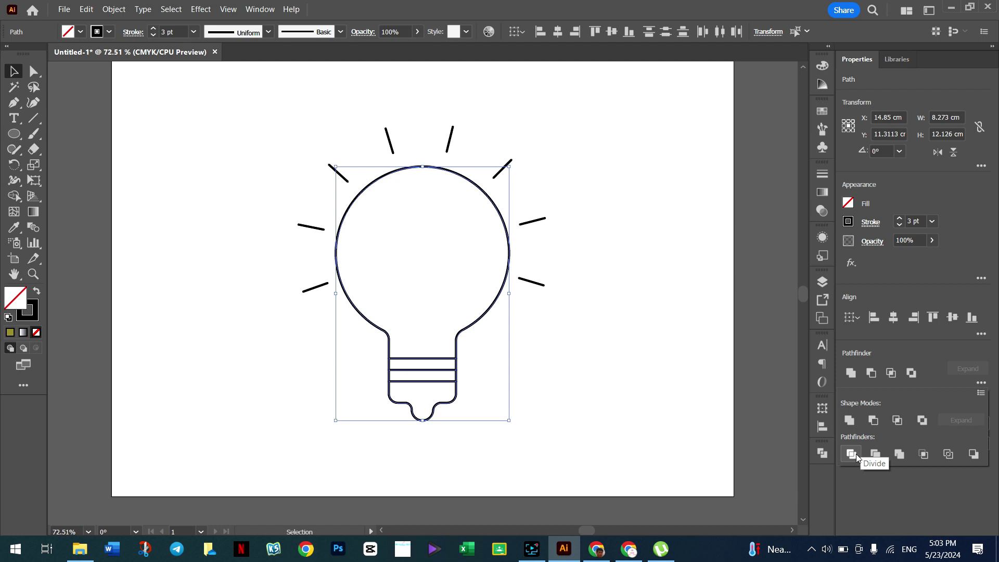
{"action": "left_click", "coordinate": [850, 457]}
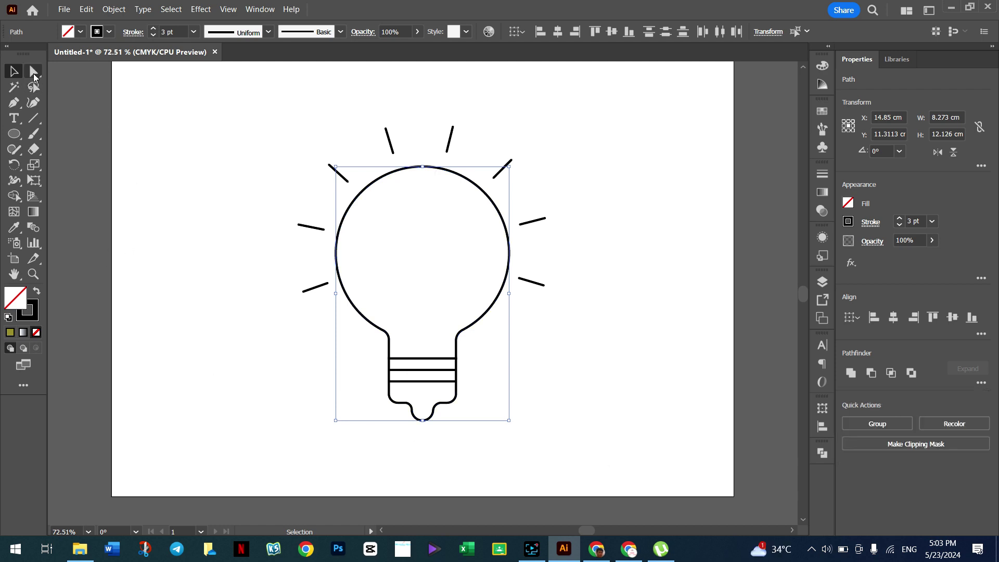
{"action": "left_click", "coordinate": [234, 217]}
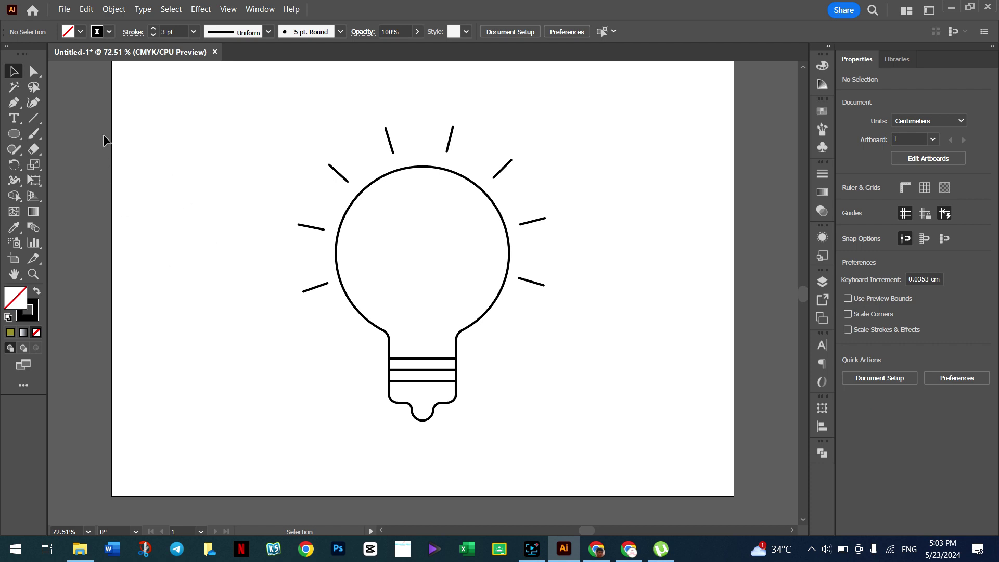
{"action": "left_click", "coordinate": [33, 71]}
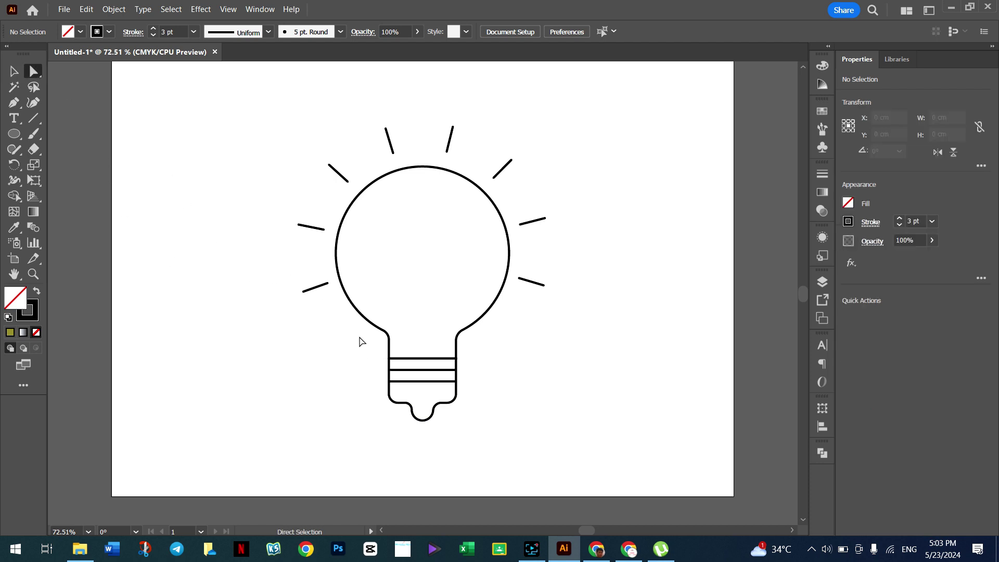
- Fill the divided glass piece with a bright, fully saturated yellow
{"action": "left_click", "coordinate": [378, 328]}
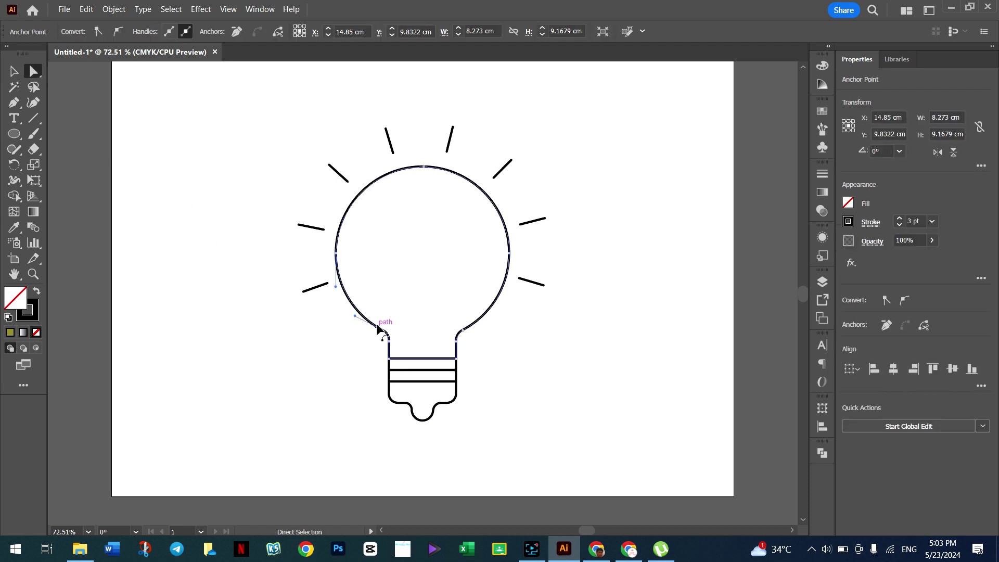
{"action": "double_click", "coordinate": [21, 302]}
{"action": "left_click", "coordinate": [488, 193]}
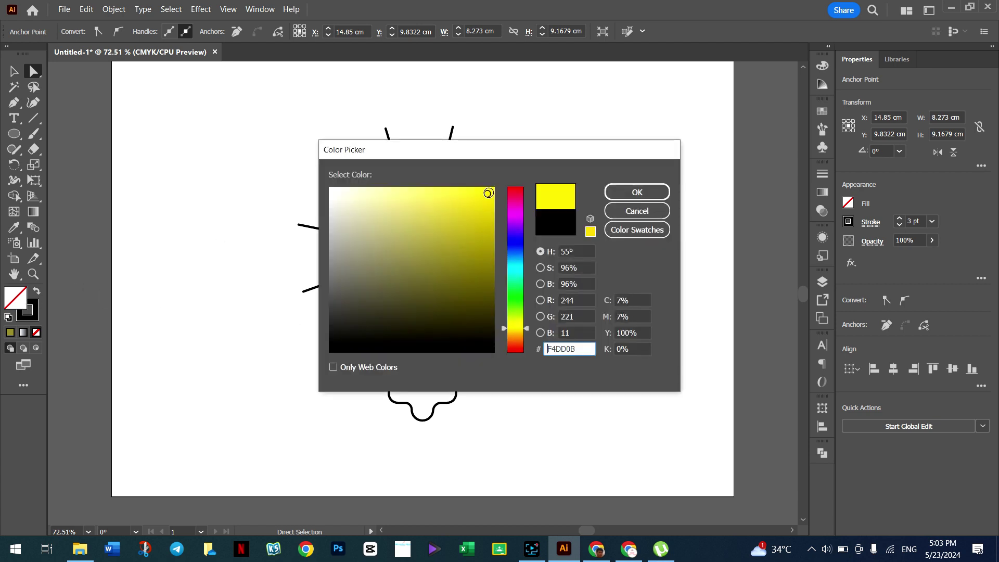
{"action": "left_click_drag", "start_coordinate": [488, 193], "coordinate": [494, 191]}
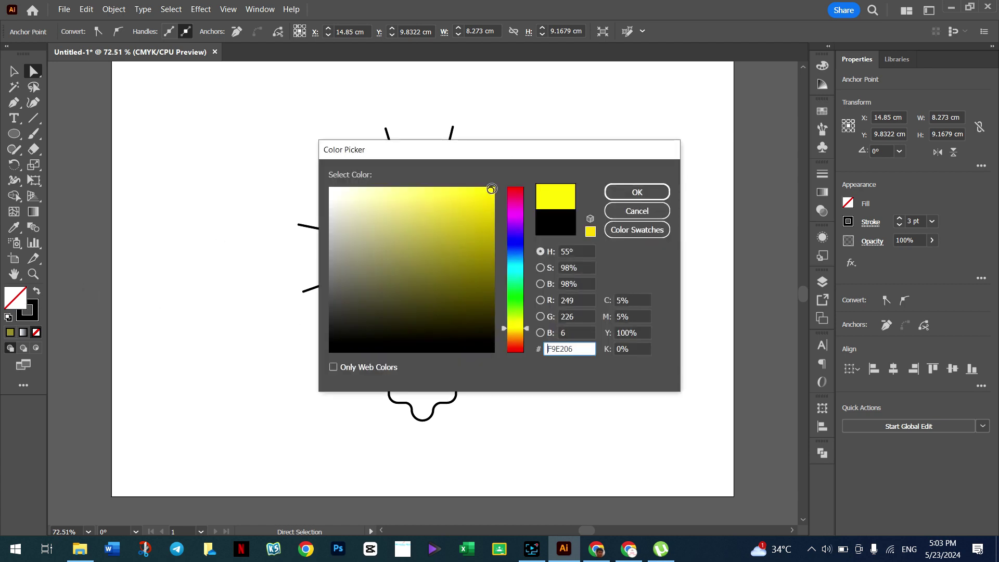
{"action": "left_click", "coordinate": [632, 191]}
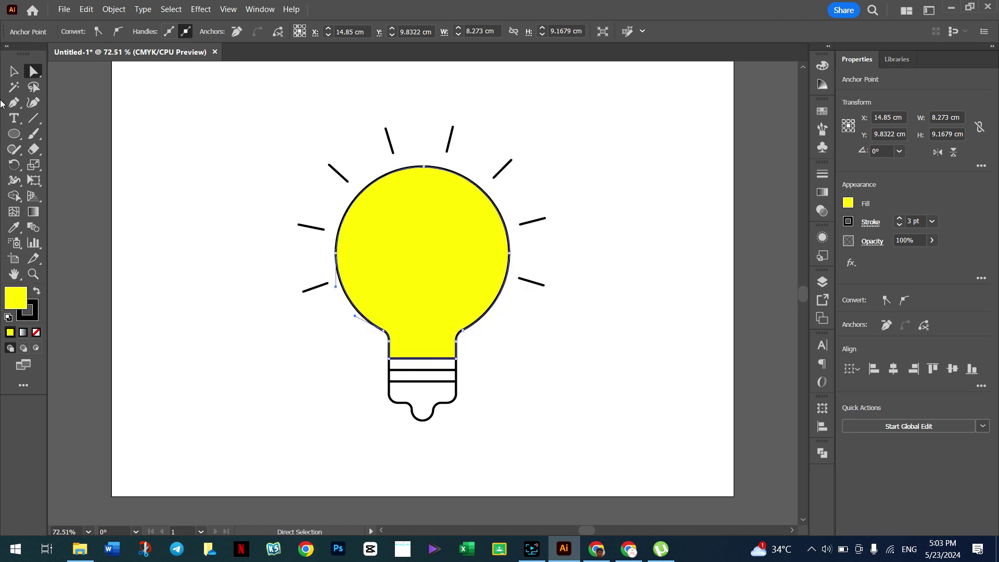
- Deselect and check the bulb group, returning to the Direct Selection tool
{"action": "left_click", "coordinate": [13, 71]}
{"action": "left_click", "coordinate": [214, 192]}
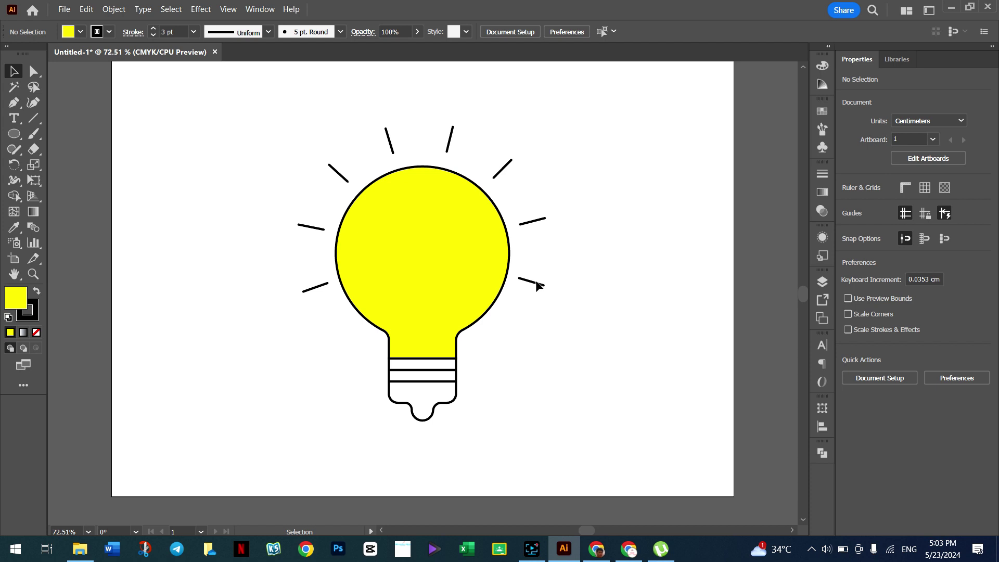
{"action": "left_click", "coordinate": [421, 370]}
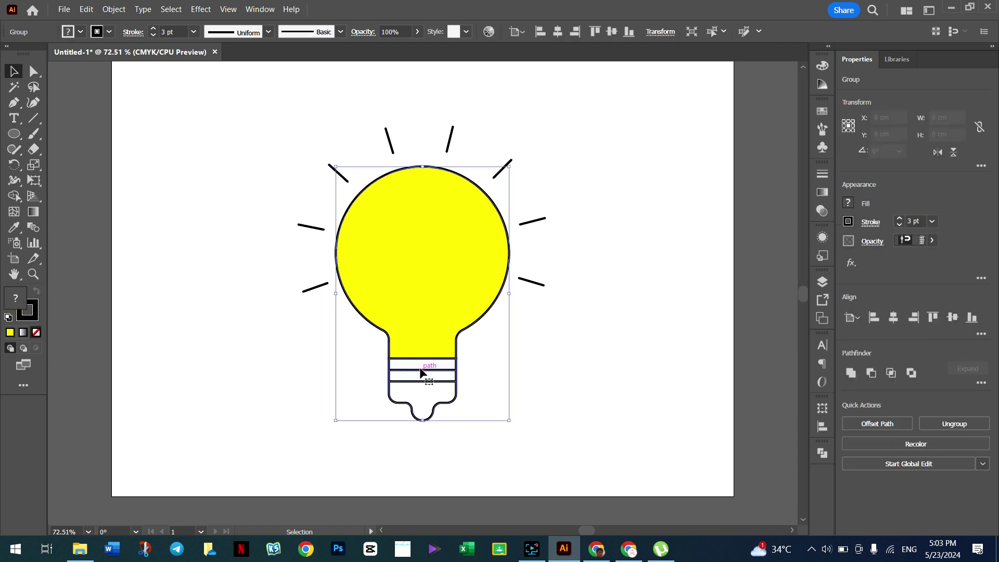
{"action": "left_click", "coordinate": [170, 237]}
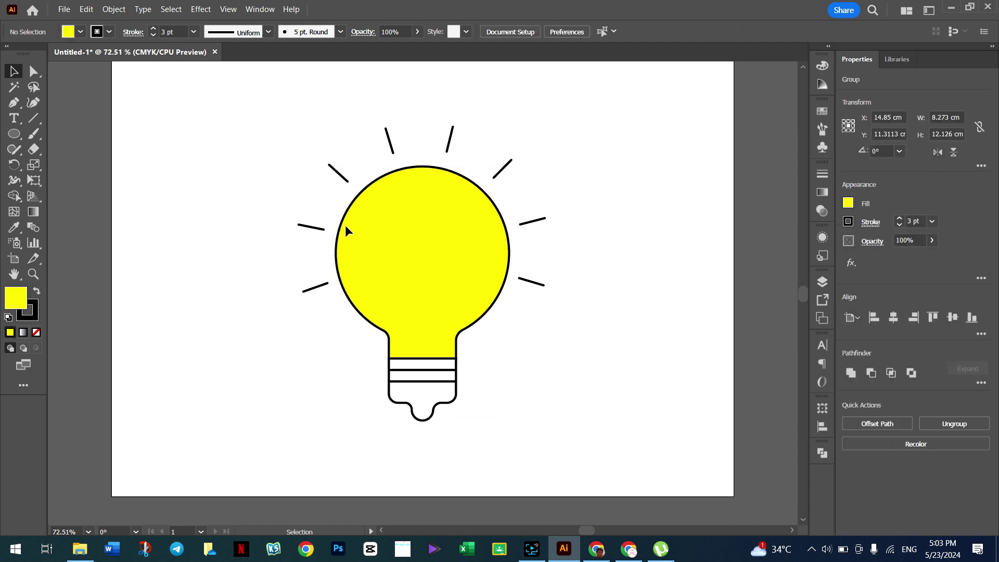
{"action": "left_click", "coordinate": [33, 71]}
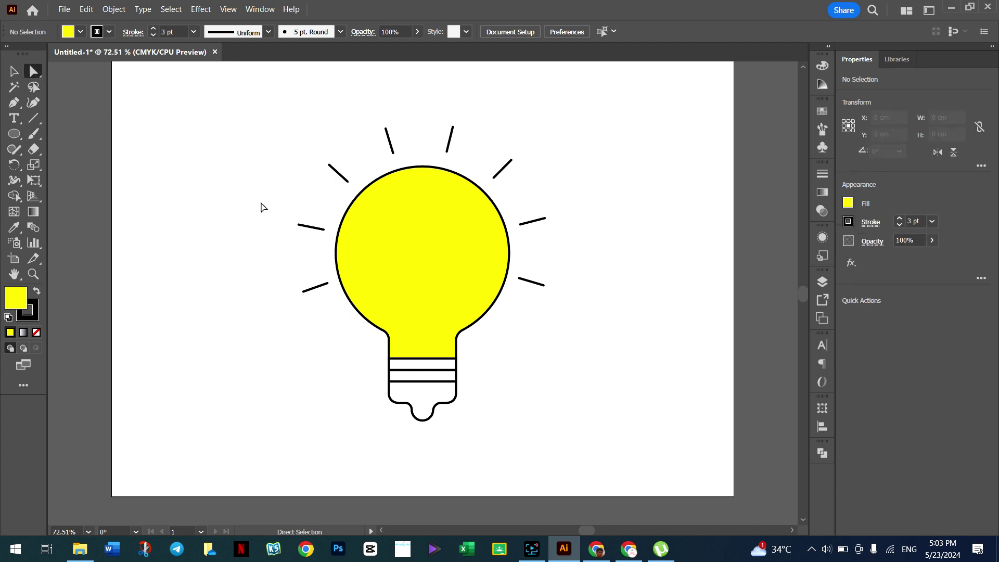
- Fill the bulb's base piece with dark olive-grey #636045, then deselect
{"action": "left_click", "coordinate": [421, 374]}
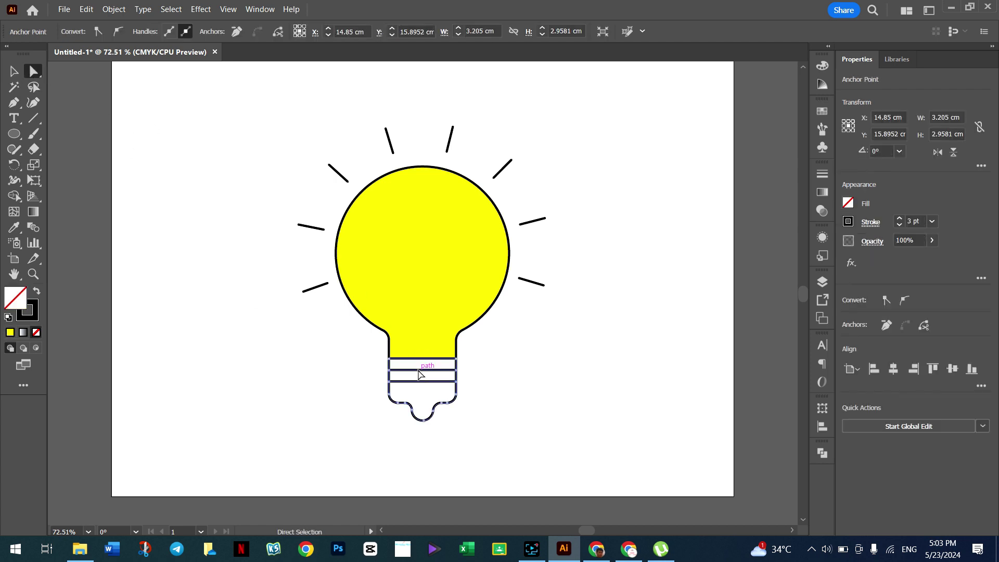
{"action": "double_click", "coordinate": [15, 303]}
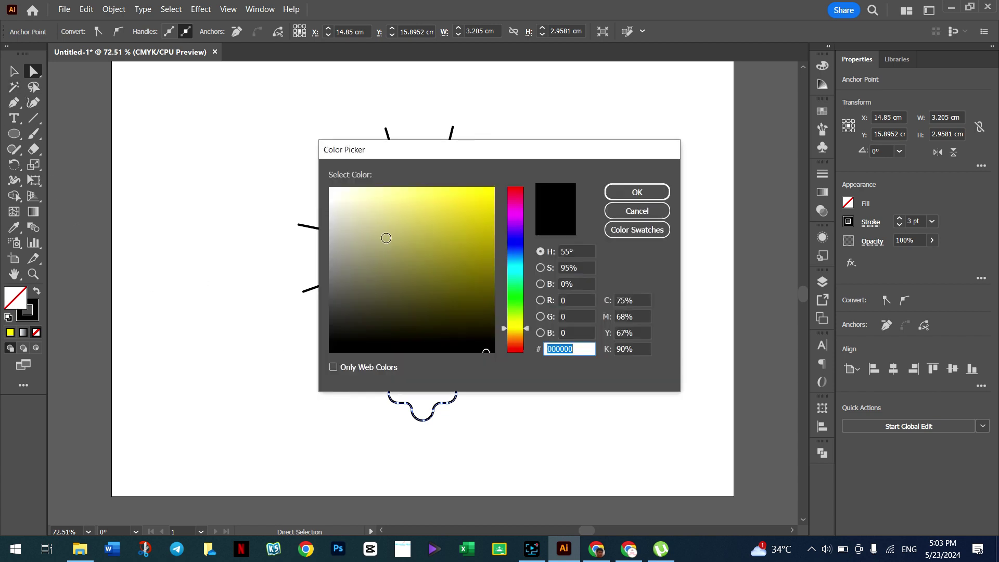
{"action": "left_click", "coordinate": [397, 224]}
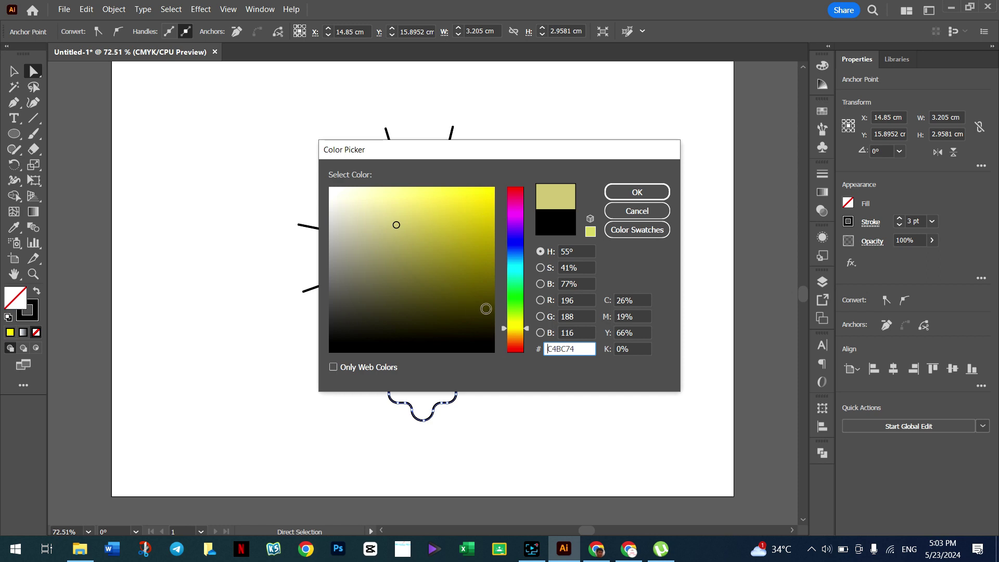
{"action": "left_click", "coordinate": [490, 261]}
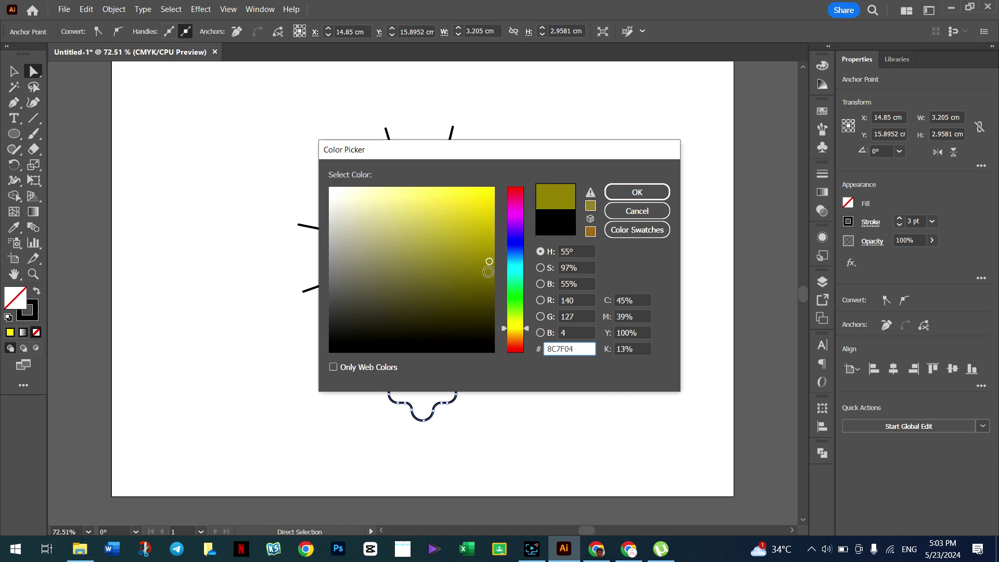
{"action": "left_click", "coordinate": [378, 287]}
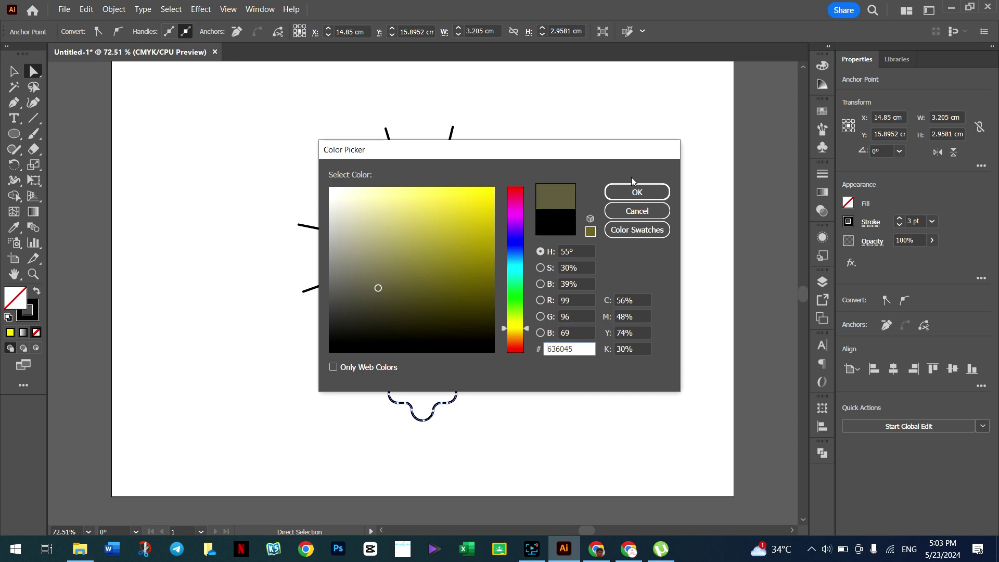
{"action": "left_click", "coordinate": [641, 193]}
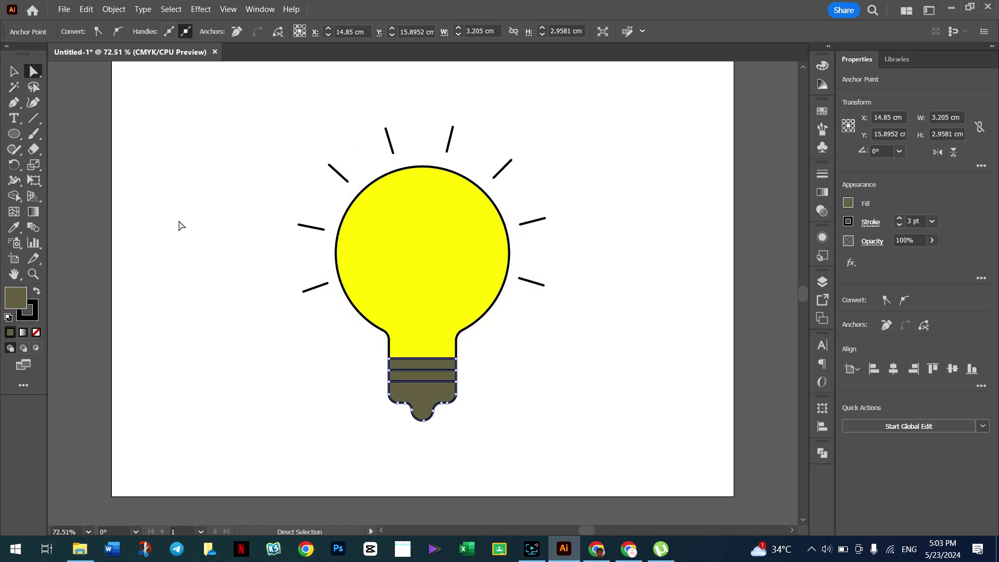
{"action": "left_click", "coordinate": [13, 71]}
{"action": "left_click", "coordinate": [198, 213]}
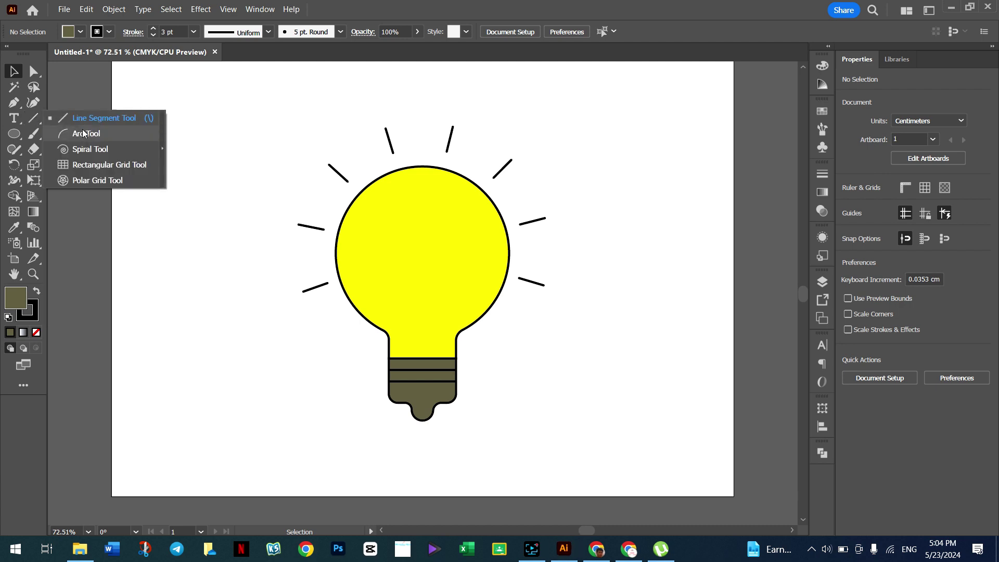
- Draw a small quarter-circle arc, about 1.47 cm, left of the bulb with the Arc tool
{"action": "left_click_drag", "start_coordinate": [32, 121], "coordinate": [83, 132]}
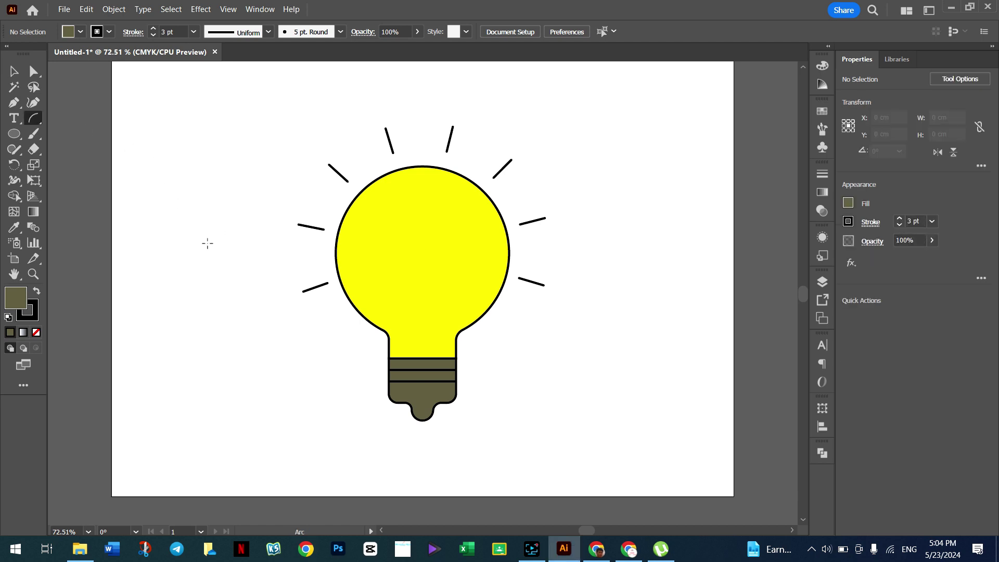
{"action": "left_click_drag", "start_coordinate": [208, 243], "coordinate": [256, 243]}
{"action": "key", "text": "shift"}
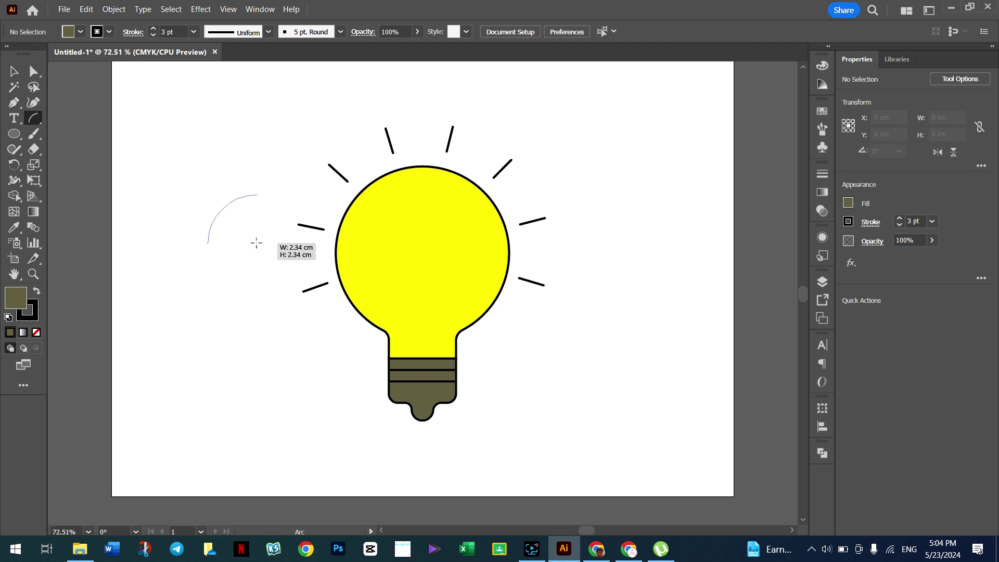
{"action": "left_click_drag", "start_coordinate": [256, 243], "coordinate": [256, 243]}
{"action": "left_click", "coordinate": [255, 243]}
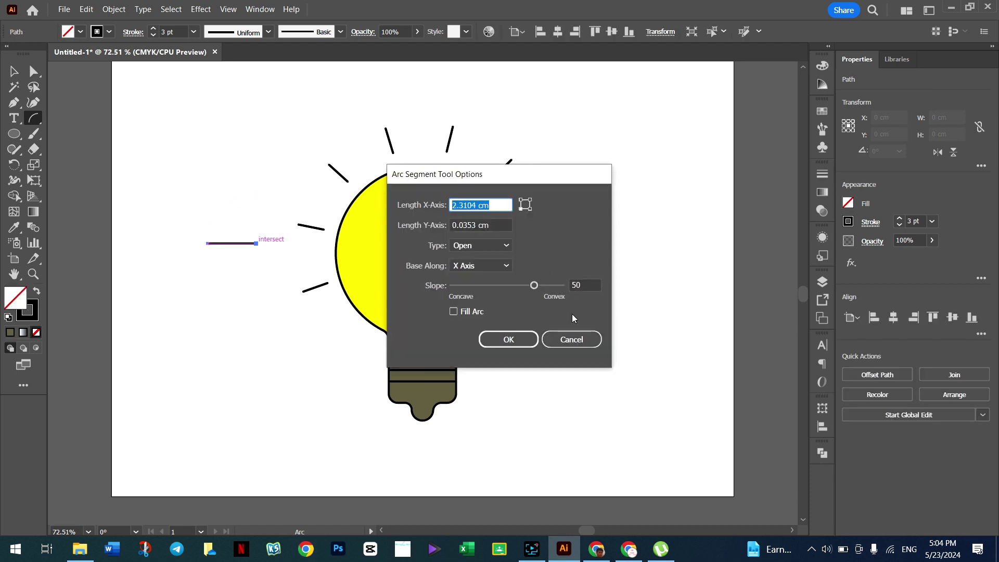
{"action": "left_click", "coordinate": [572, 340]}
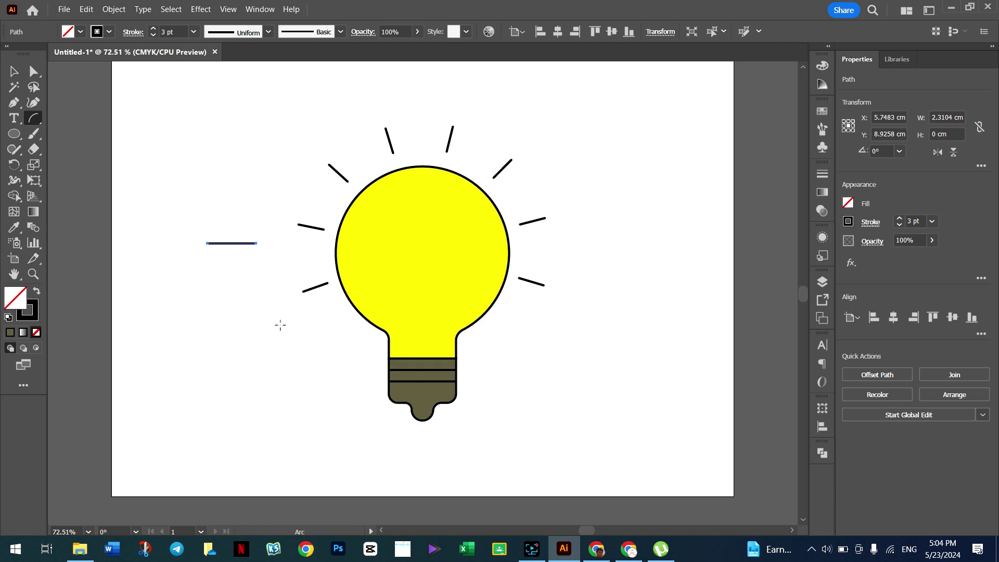
{"action": "key", "text": "ctrl+z"}
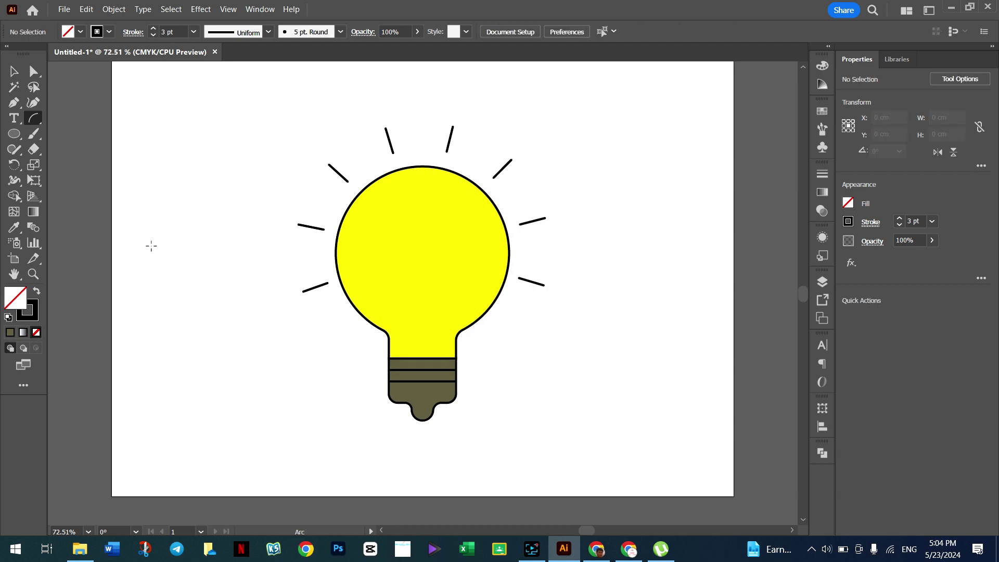
{"action": "left_click_drag", "start_coordinate": [150, 246], "coordinate": [182, 215]}
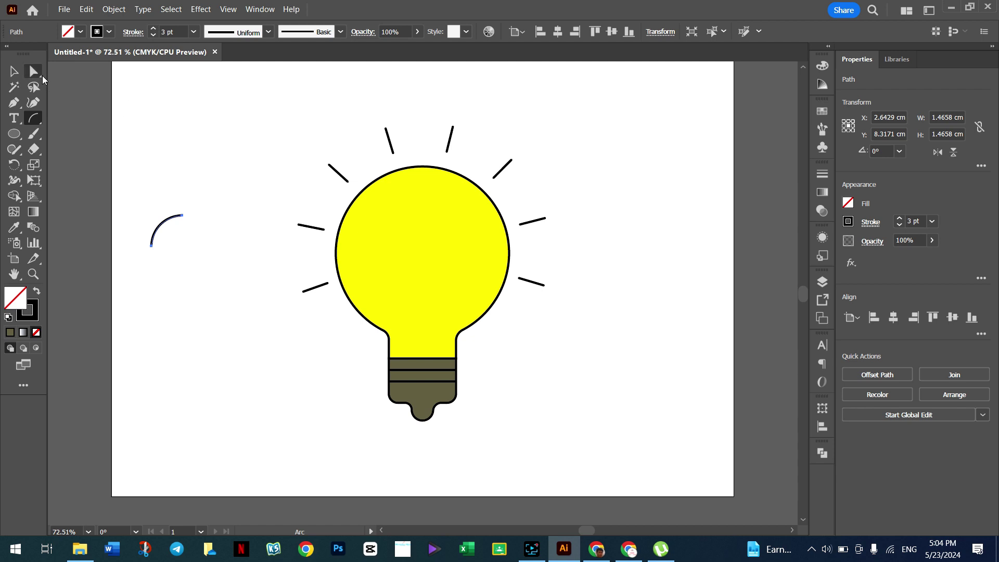
{"action": "left_click", "coordinate": [14, 72]}
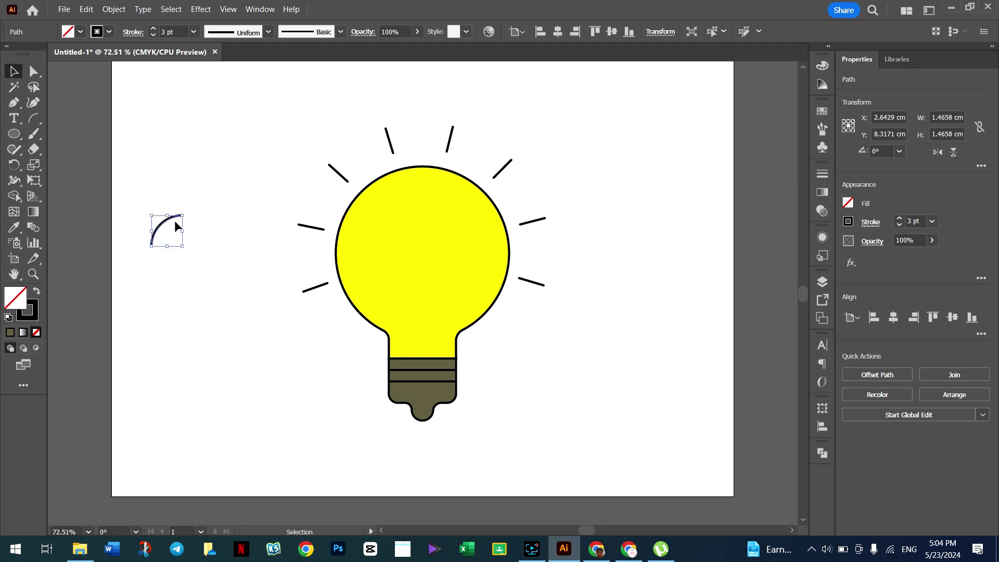
- Move the arc into the glass's upper right and rotate it to follow the curve
{"action": "left_click_drag", "start_coordinate": [174, 224], "coordinate": [461, 203]}
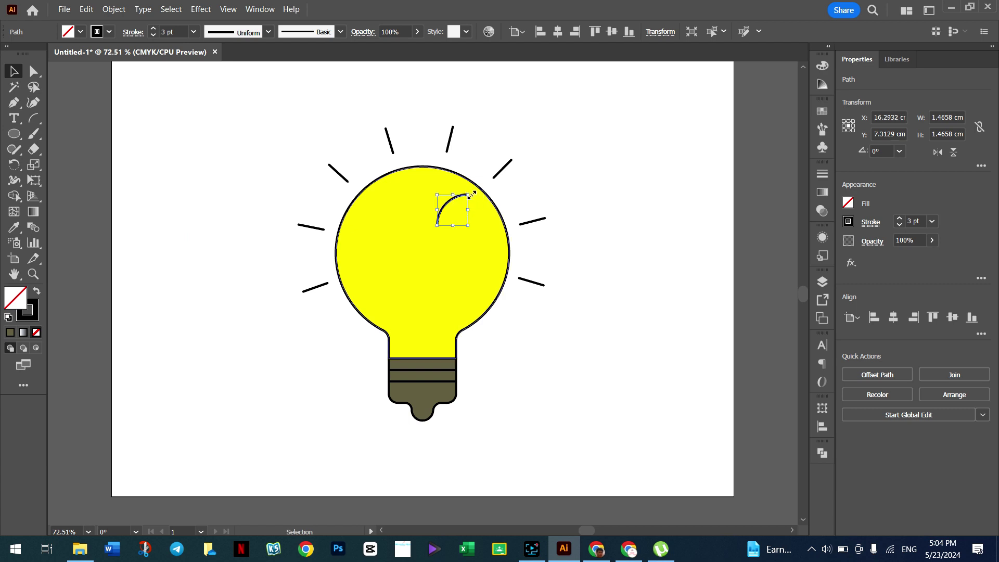
{"action": "left_click", "coordinate": [470, 192]}
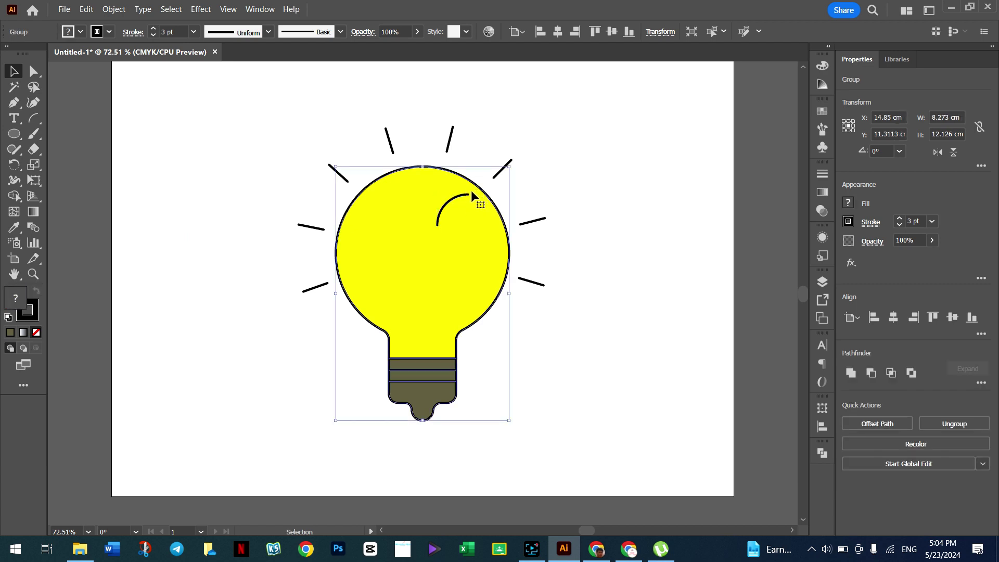
{"action": "left_click", "coordinate": [468, 197]}
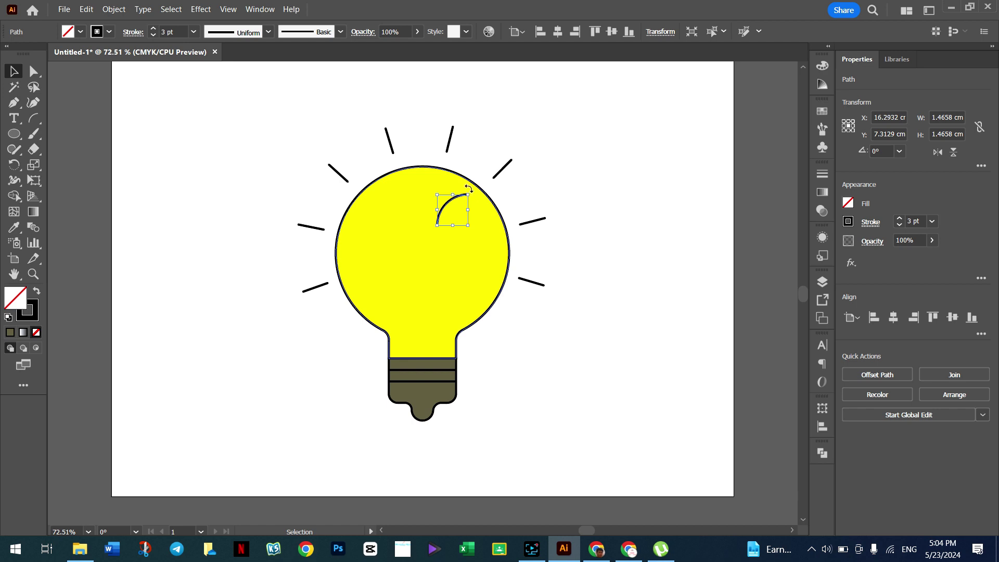
{"action": "mouse_move", "coordinate": [468, 189]}
{"action": "left_mouse_down"}
{"action": "mouse_move", "coordinate": [486, 226]}
{"action": "mouse_move", "coordinate": [464, 200]}
{"action": "mouse_move", "coordinate": [472, 195]}
{"action": "left_mouse_up"}
{"action": "left_click", "coordinate": [558, 203]}
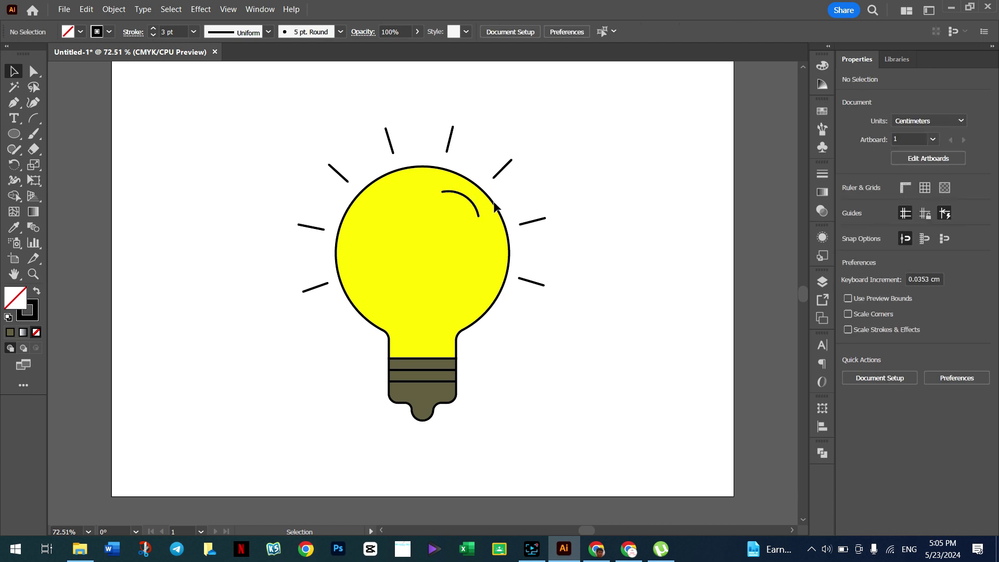
- Shrink, nudge and level the highlight arc inside the glass, then deselect
{"action": "left_click", "coordinate": [476, 211]}
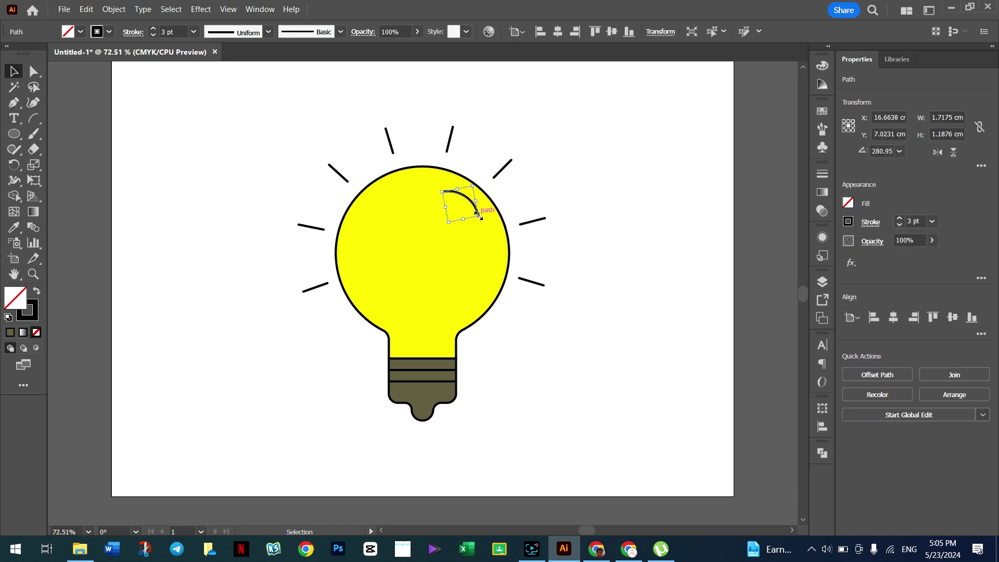
{"action": "left_click_drag", "start_coordinate": [478, 214], "coordinate": [473, 207]}
{"action": "left_click", "coordinate": [595, 178]}
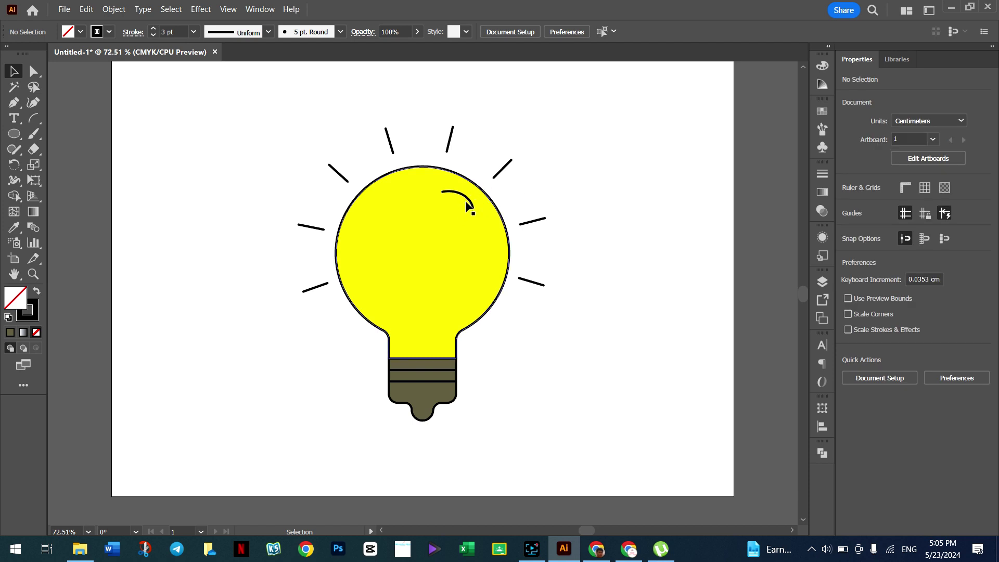
{"action": "left_click_drag", "start_coordinate": [468, 202], "coordinate": [476, 207]}
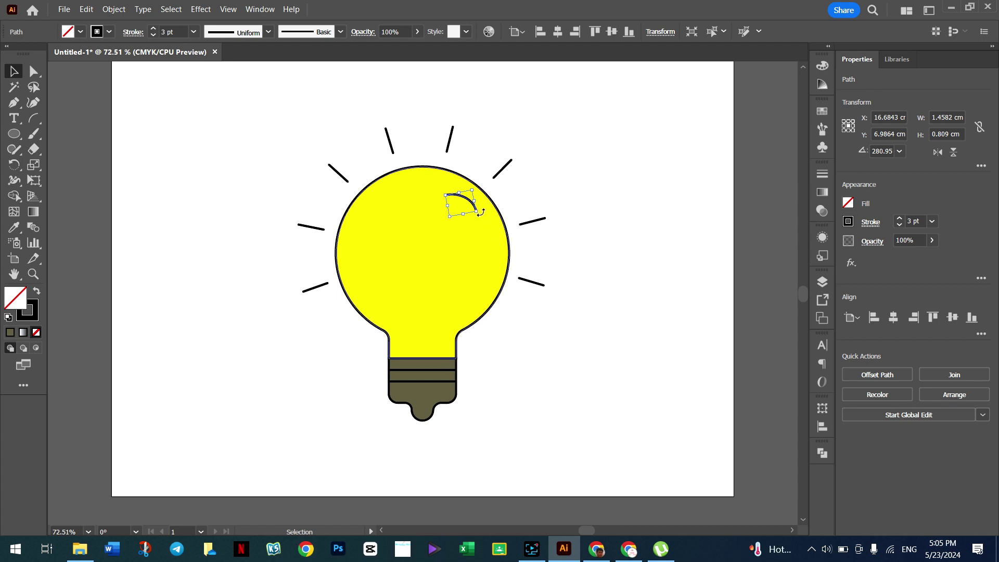
{"action": "left_click_drag", "start_coordinate": [480, 212], "coordinate": [477, 216]}
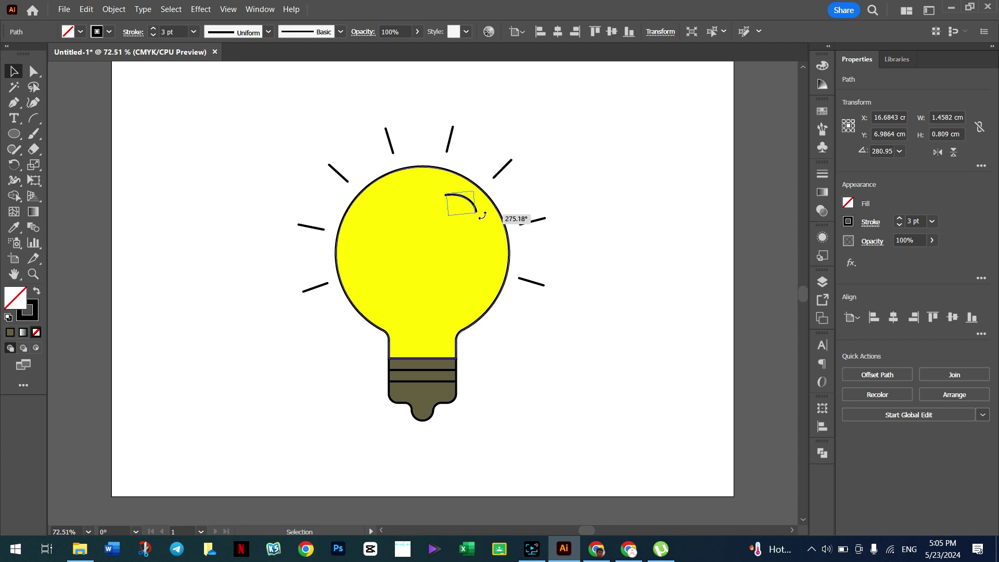
{"action": "left_click", "coordinate": [551, 170]}
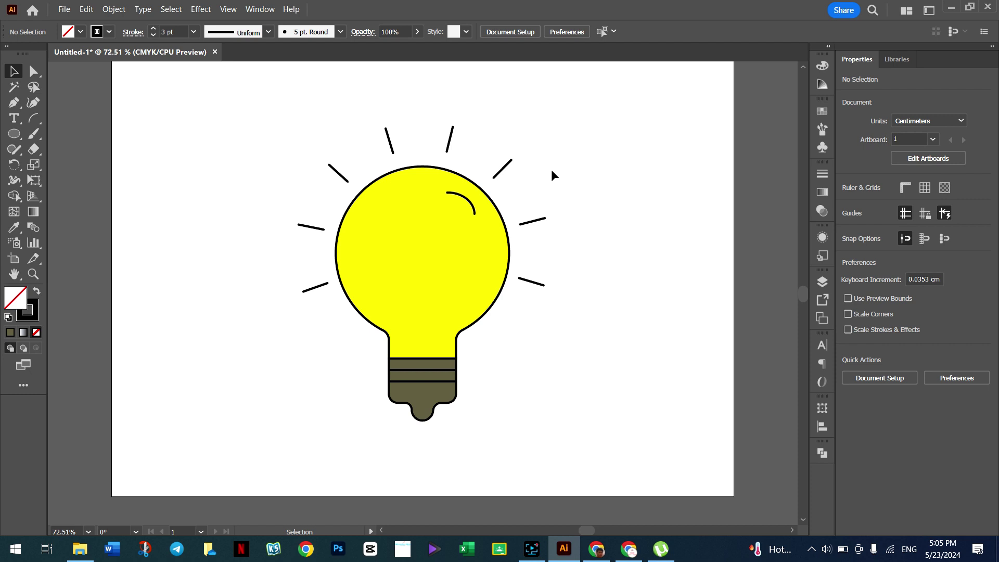